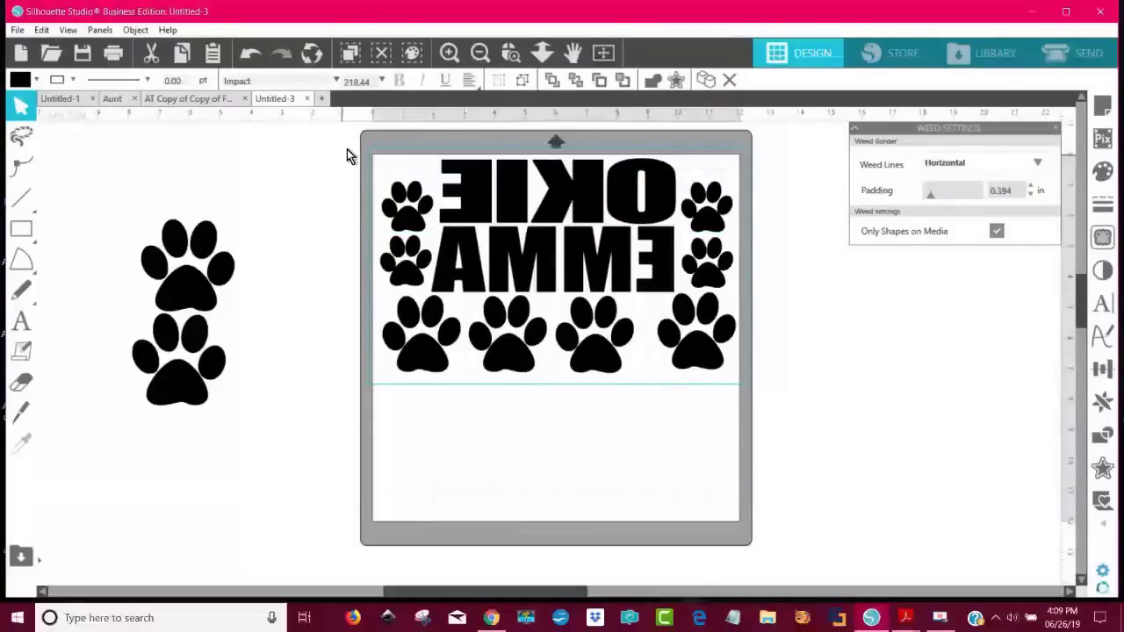
- Group the whole OKIE EMMA paw-print design on the mat and move the group off the mat to its left
{"action": "left_click_drag", "start_coordinate": [347, 154], "coordinate": [740, 375]}
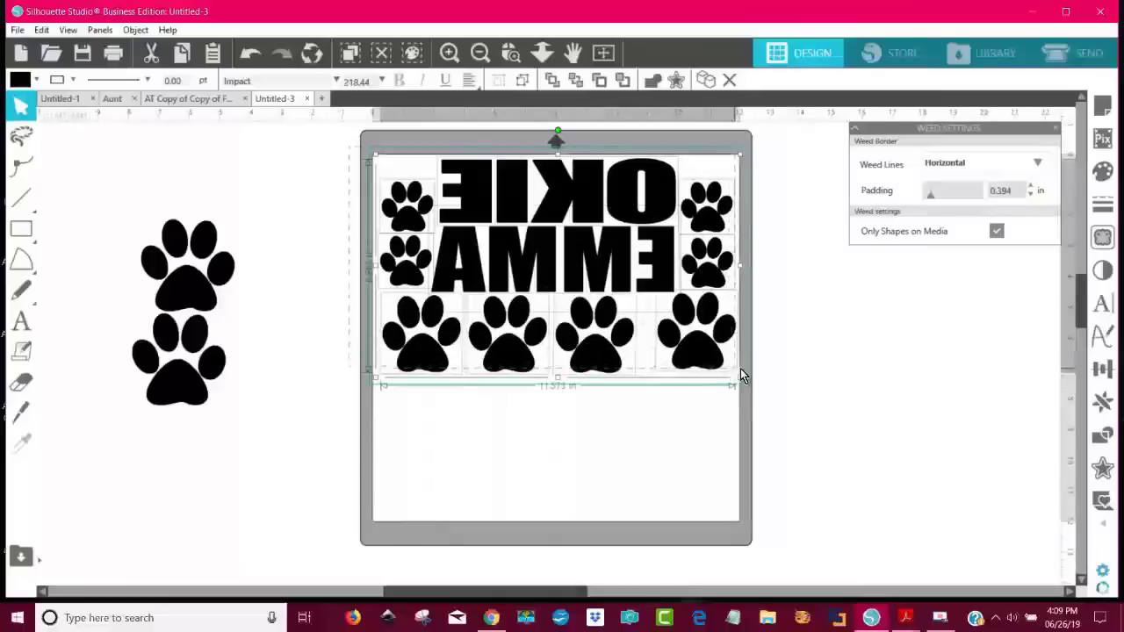
{"action": "right_click", "coordinate": [604, 292]}
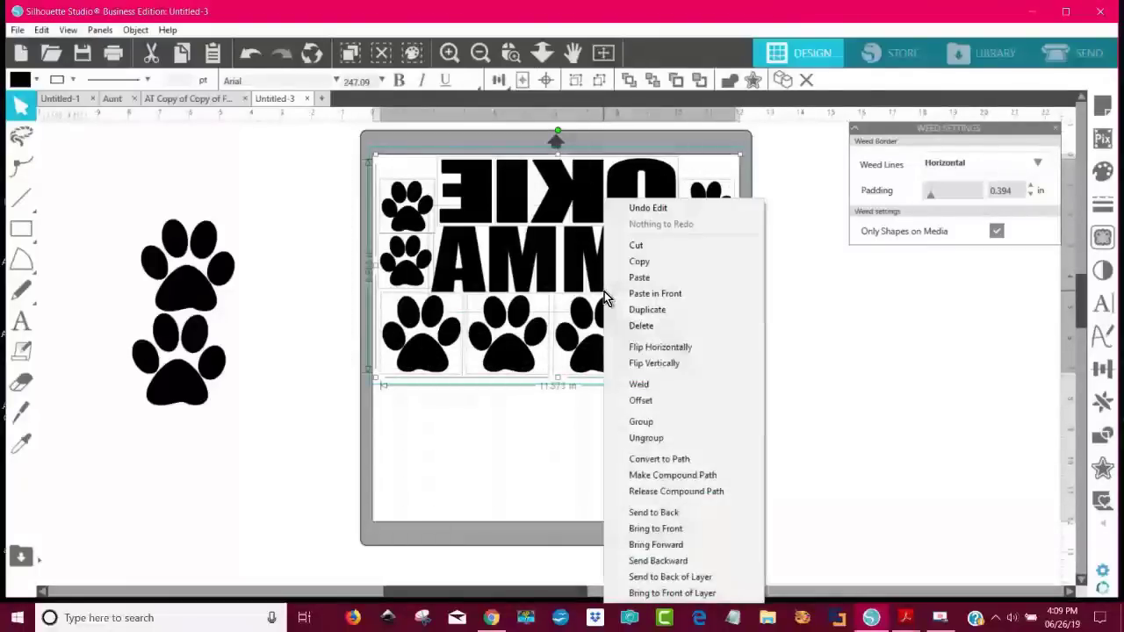
{"action": "left_click", "coordinate": [641, 423]}
{"action": "left_click_drag", "start_coordinate": [508, 288], "coordinate": [76, 483]}
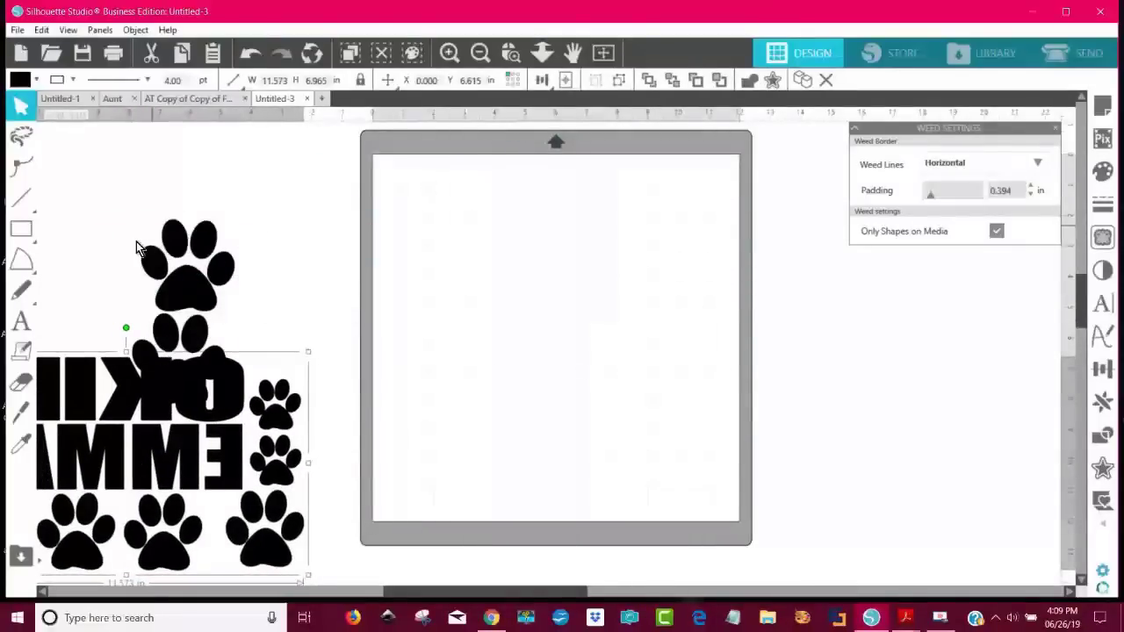
- Draw a rectangle about 10.55 by 3.06 in near the top of the empty mat
{"action": "left_click", "coordinate": [19, 232]}
{"action": "mouse_move", "coordinate": [20, 236]}
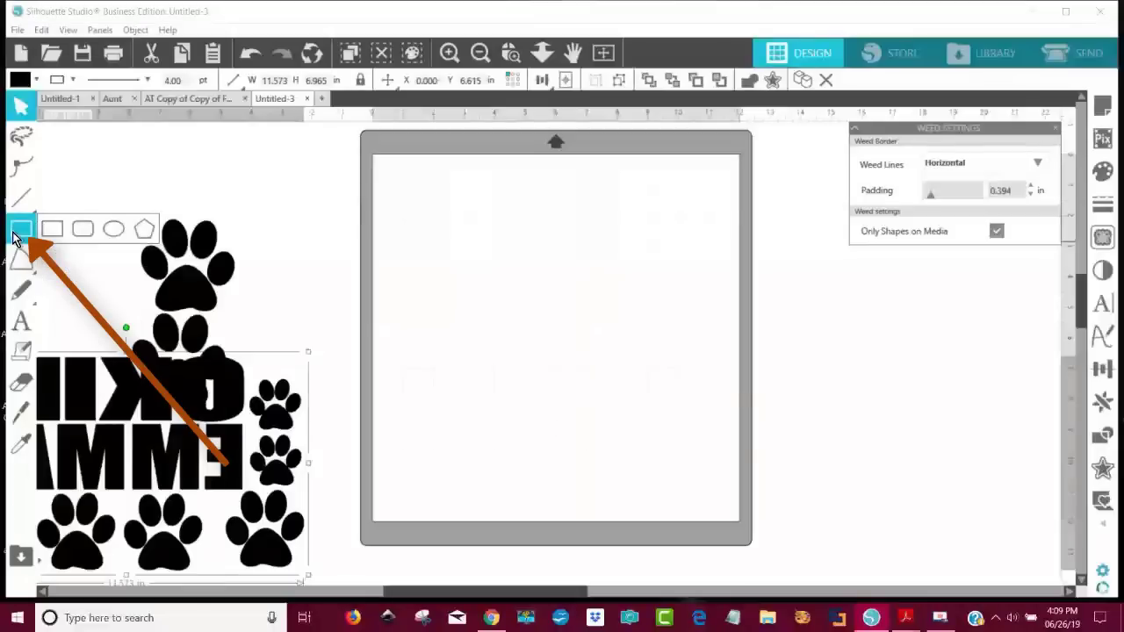
{"action": "left_click", "coordinate": [54, 233]}
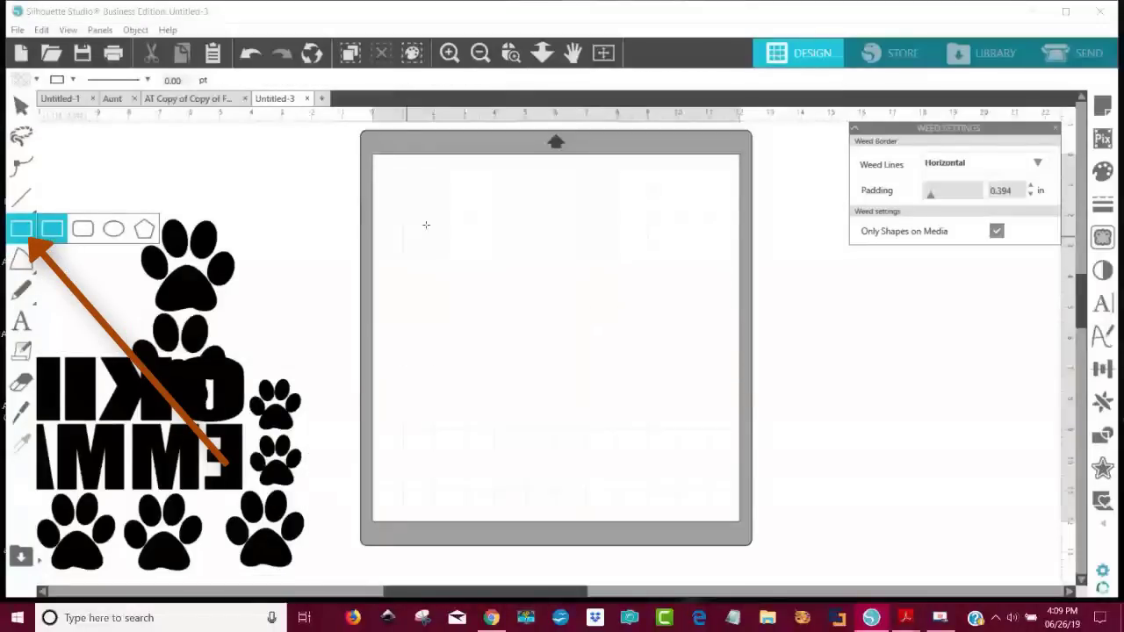
{"action": "left_click_drag", "start_coordinate": [396, 168], "coordinate": [720, 263]}
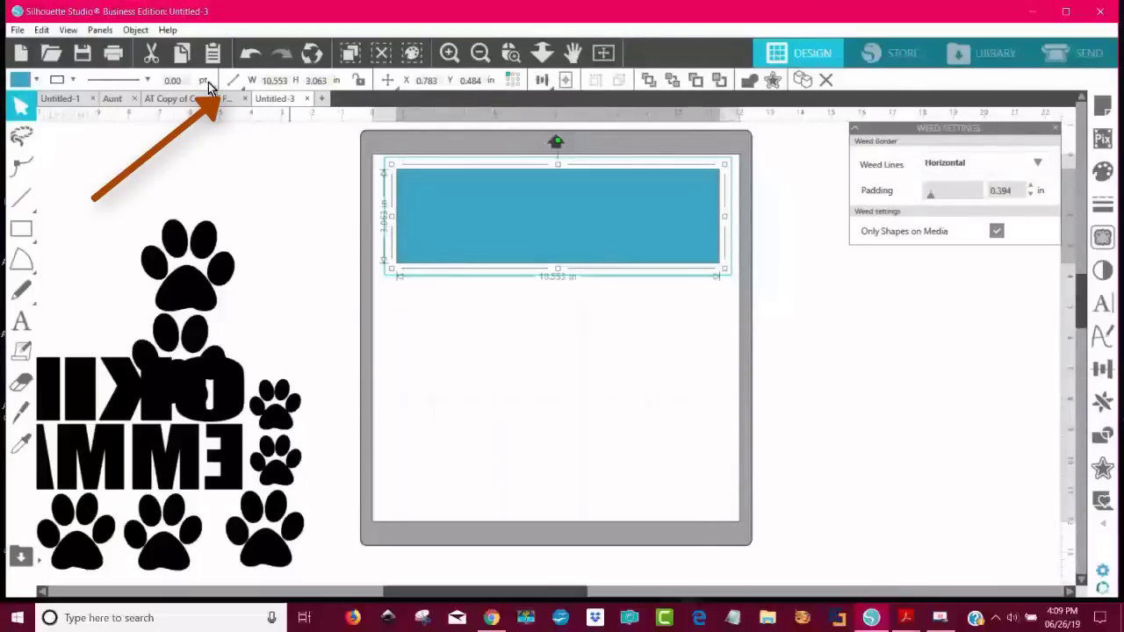
- Resize the rectangle to a width of 8 in and a height of 2 in
{"action": "left_click_drag", "start_coordinate": [262, 80], "coordinate": [307, 79]}
{"action": "type", "text": "18"}
{"action": "key", "text": "BackSpace"}
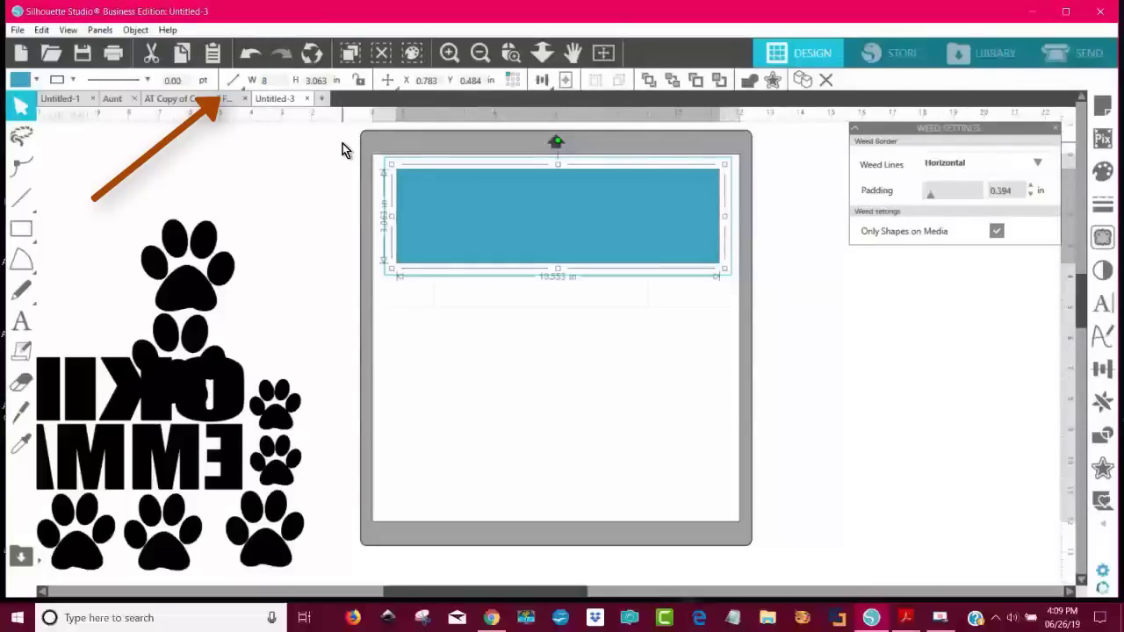
{"action": "key", "text": "Return"}
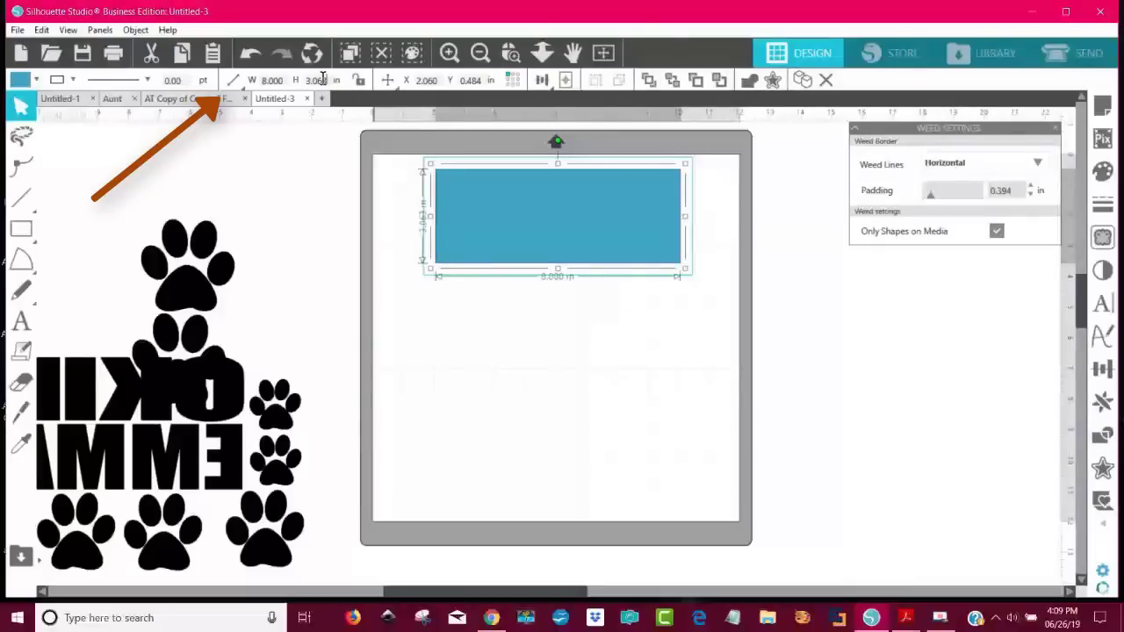
{"action": "type", "text": "2"}
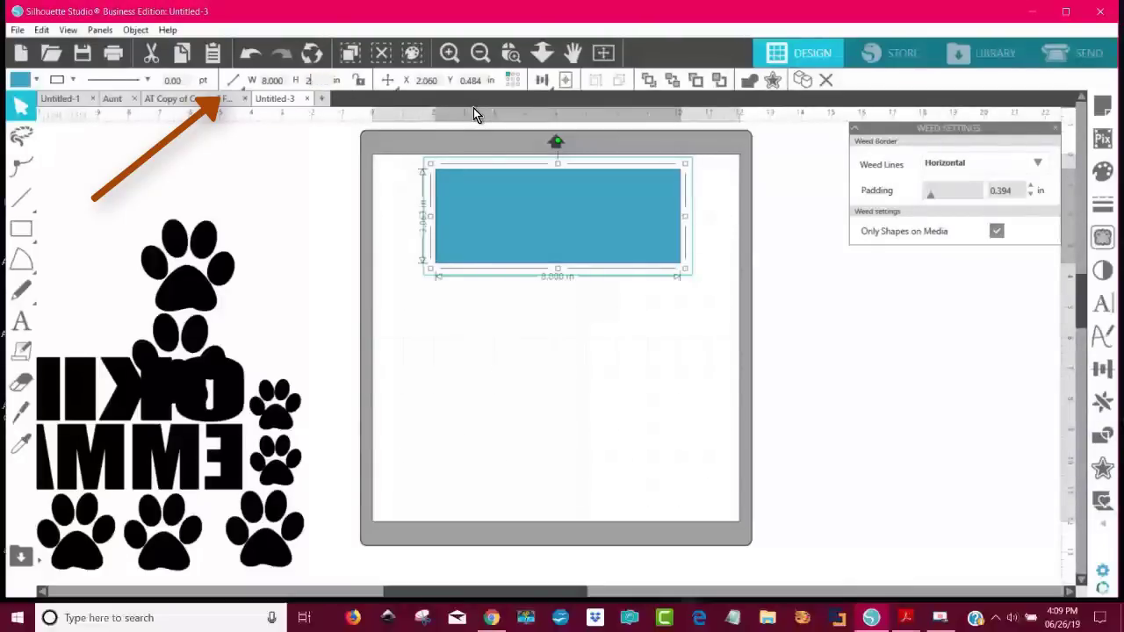
{"action": "key", "text": "Return"}
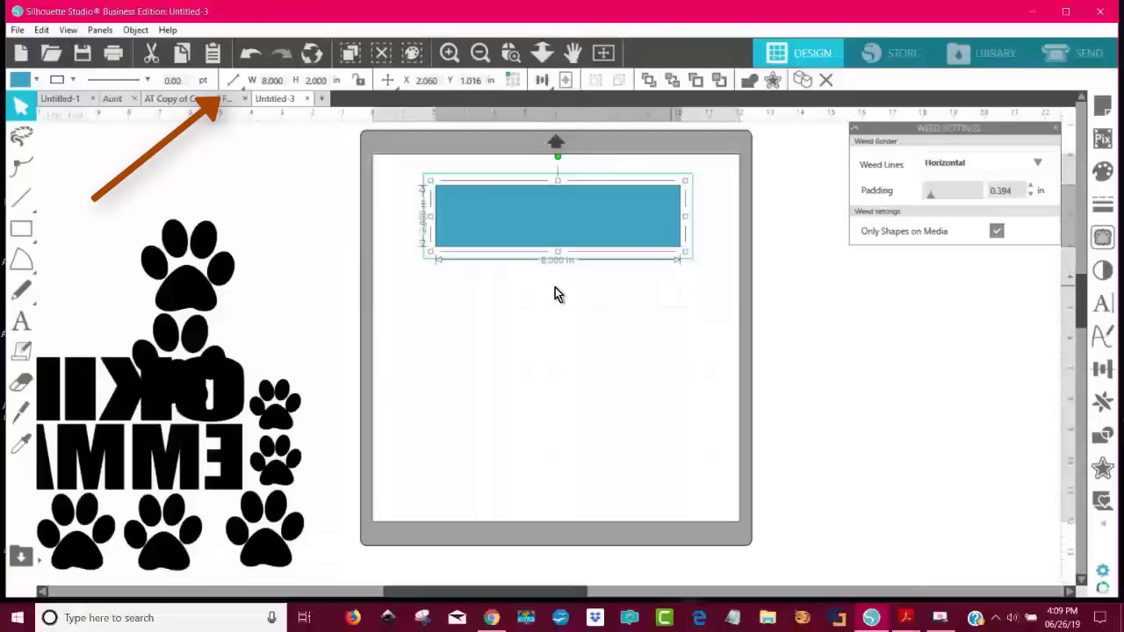
- Close the weed settings and add the text EMMA on the mat just below the blue rectangle
{"action": "left_click", "coordinate": [448, 55]}
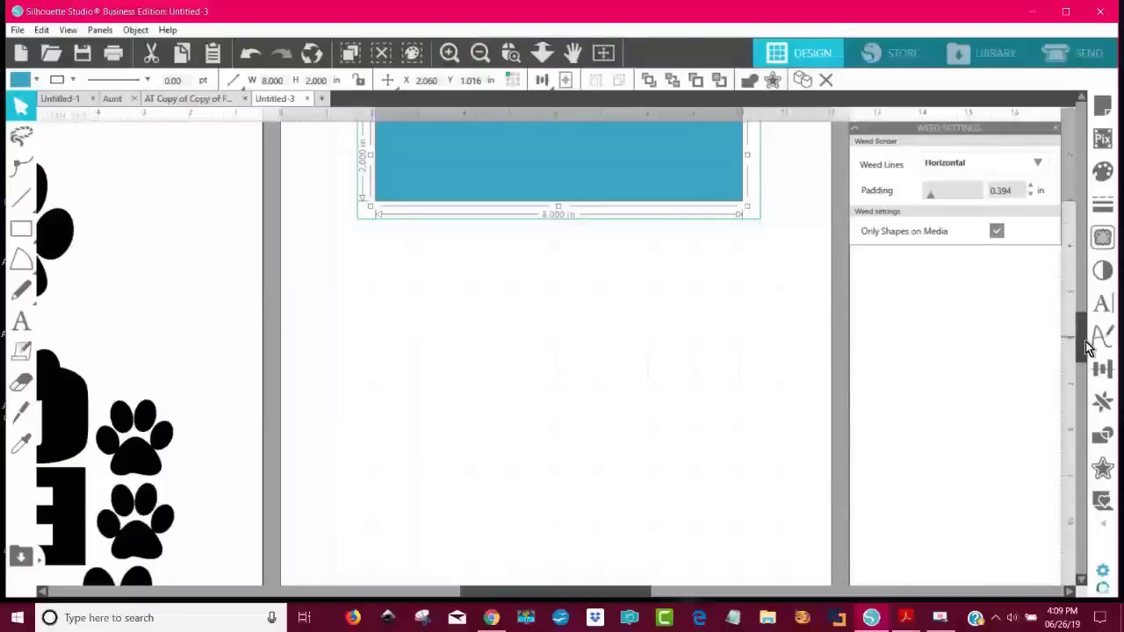
{"action": "left_click_drag", "start_coordinate": [1085, 342], "coordinate": [1079, 319]}
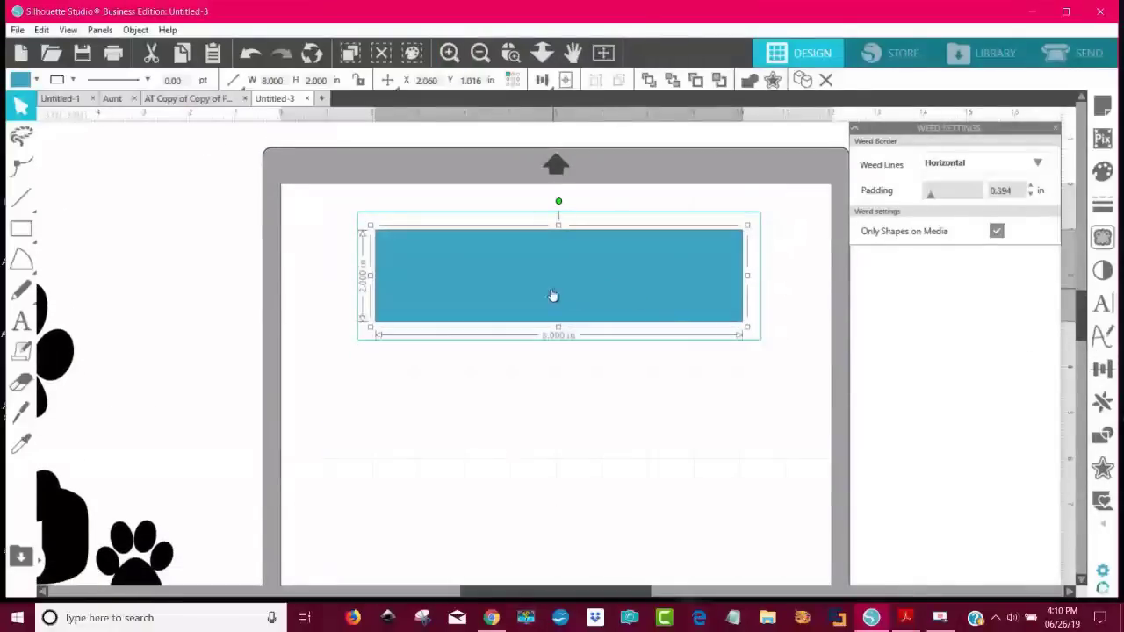
{"action": "left_click", "coordinate": [449, 53]}
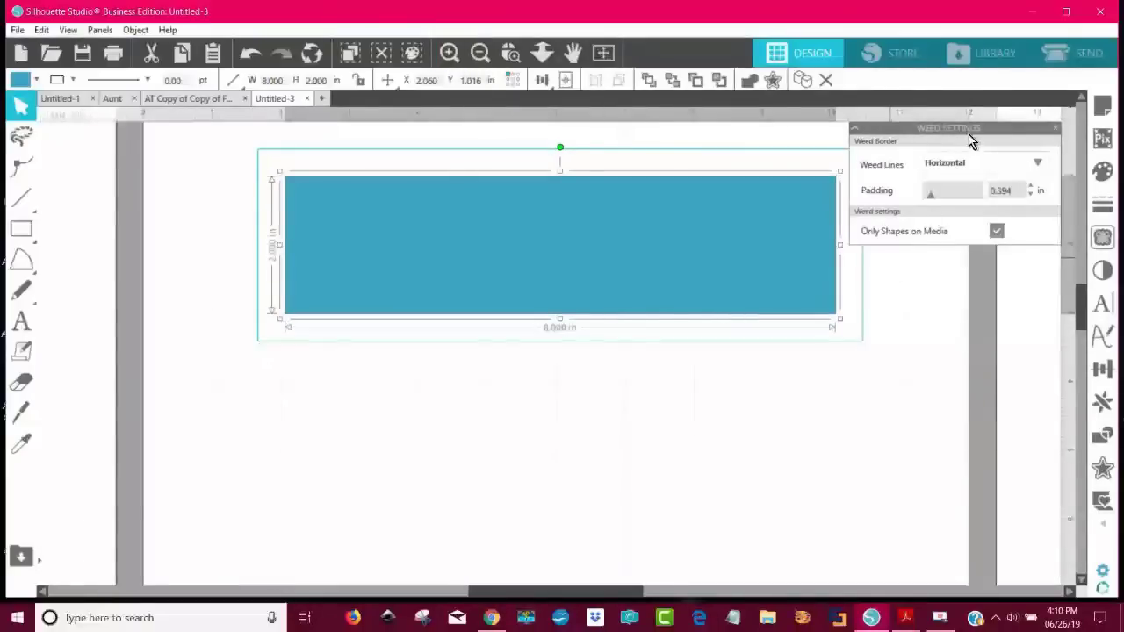
{"action": "left_click", "coordinate": [1055, 129]}
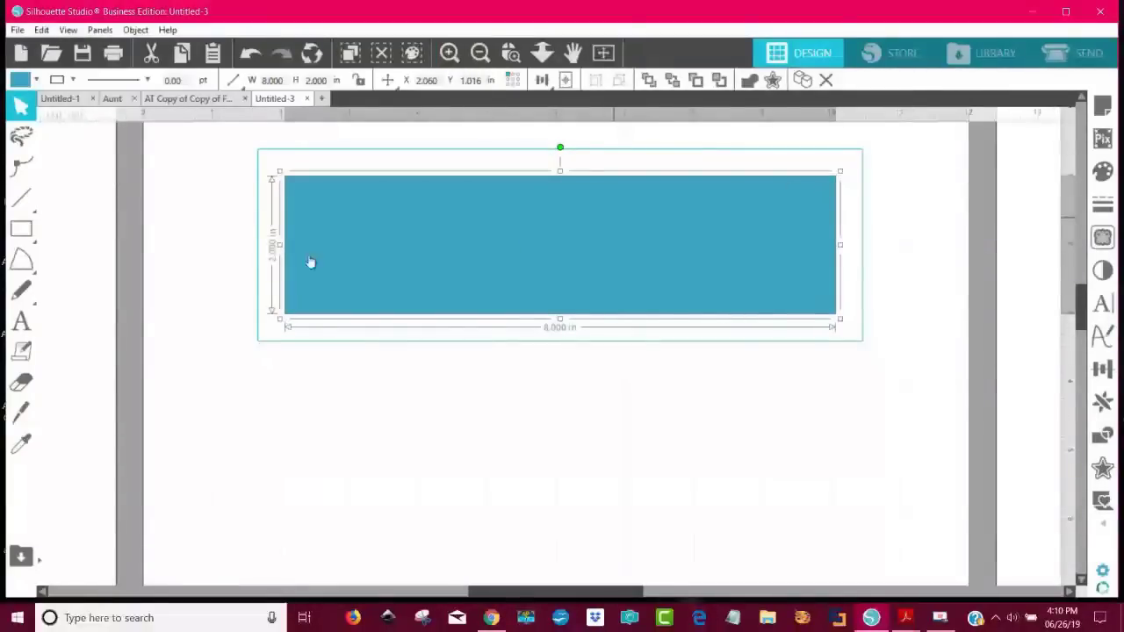
{"action": "left_click", "coordinate": [35, 264]}
{"action": "left_click", "coordinate": [22, 339]}
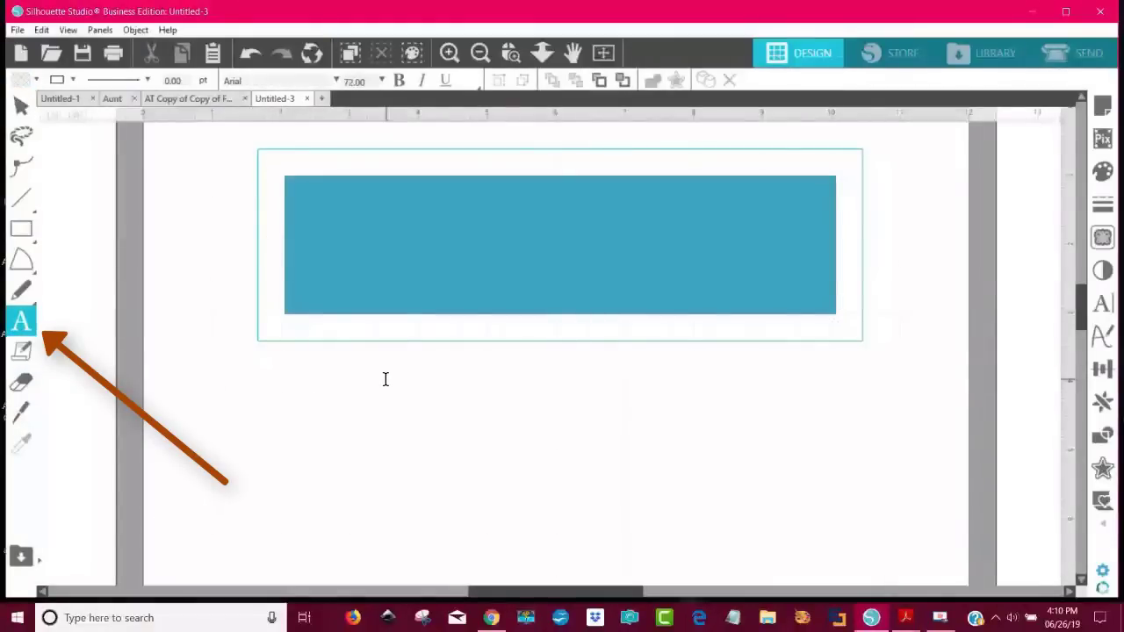
{"action": "key", "text": "Escape"}
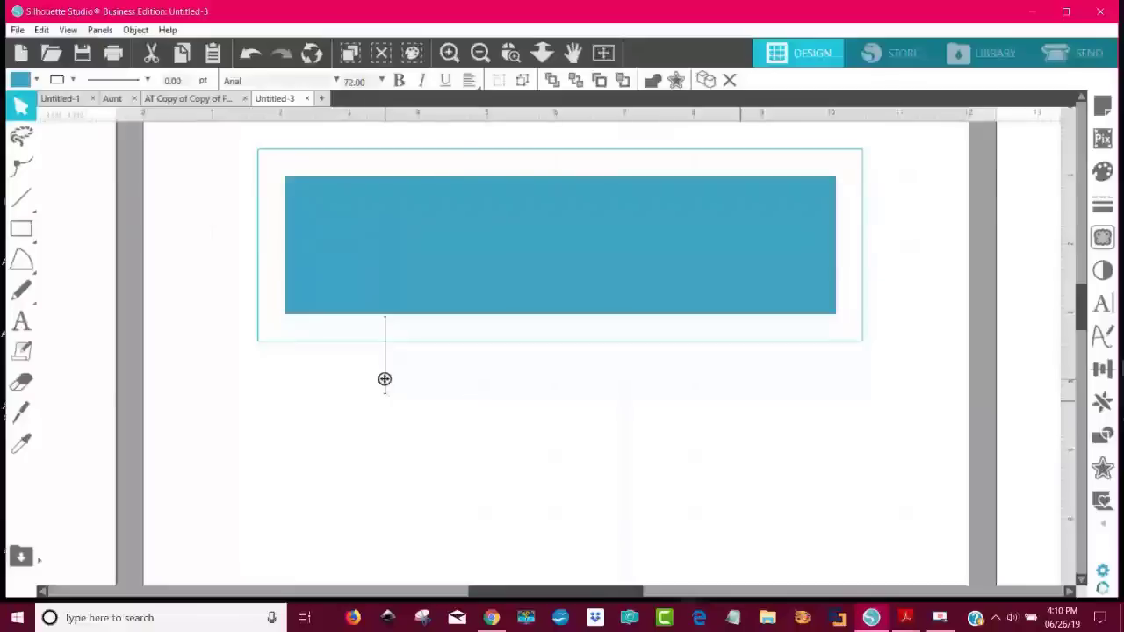
{"action": "type", "text": "E"}
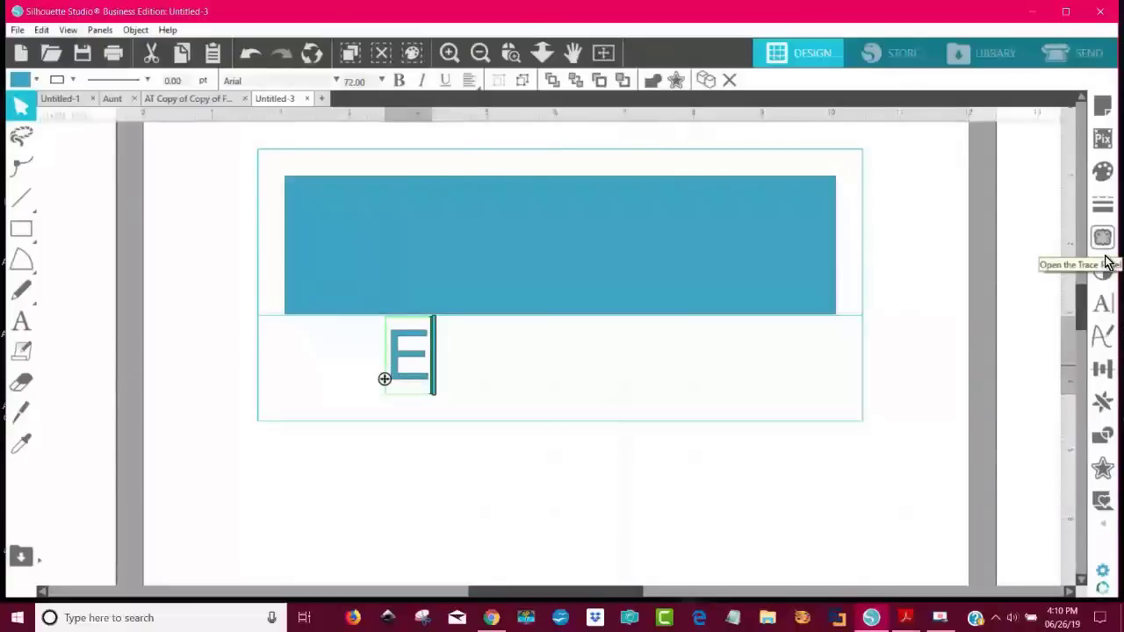
{"action": "type", "text": "MMA"}
{"action": "left_click", "coordinate": [594, 400]}
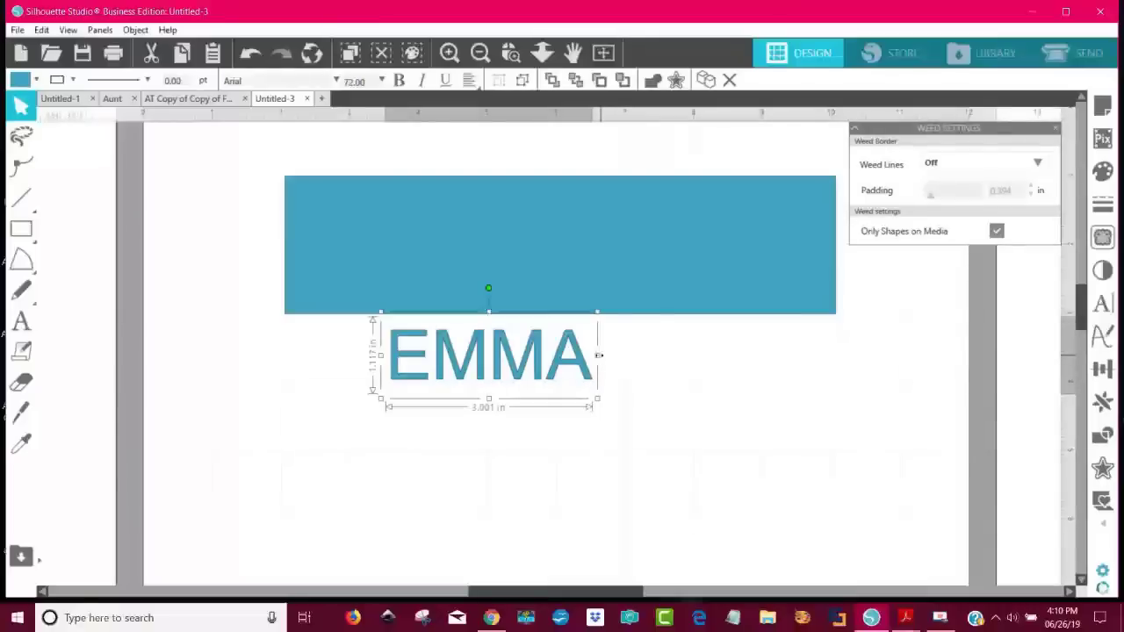
- Change the font of the whole EMMA text to Impact
{"action": "double_click", "coordinate": [588, 359]}
{"action": "left_click_drag", "start_coordinate": [587, 357], "coordinate": [386, 355]}
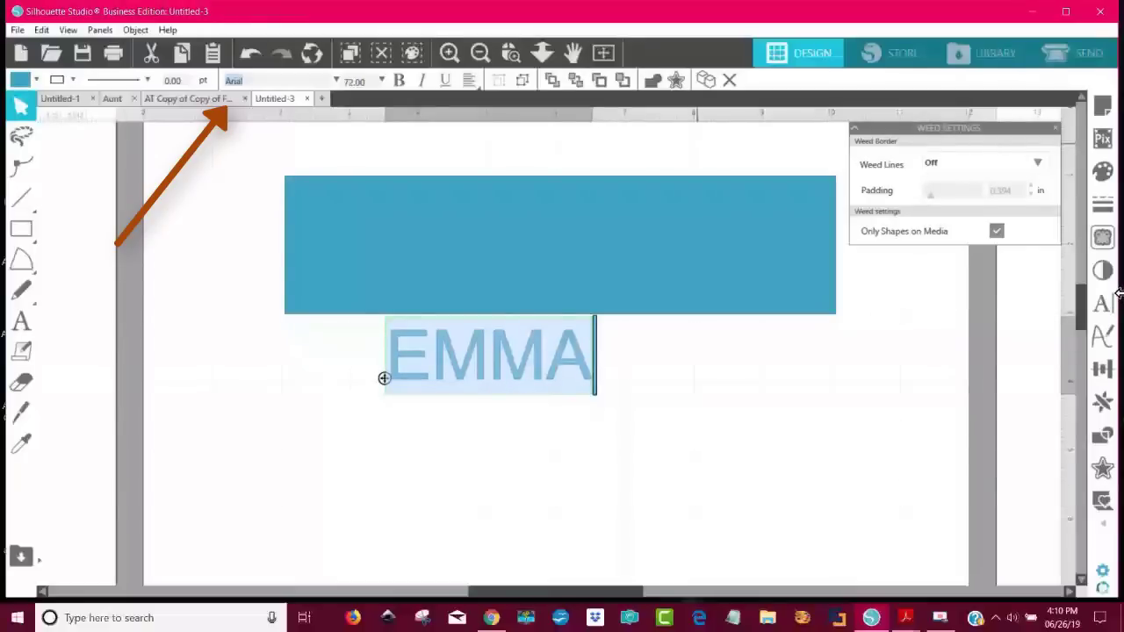
{"action": "type", "text": "IMPACt"}
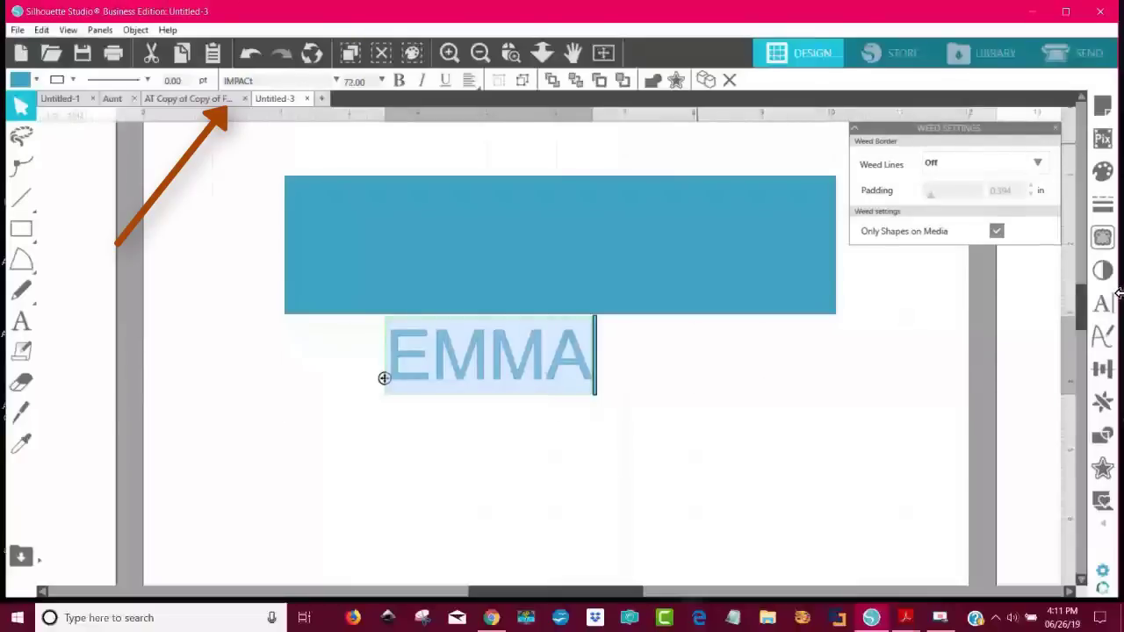
{"action": "key", "text": "Return"}
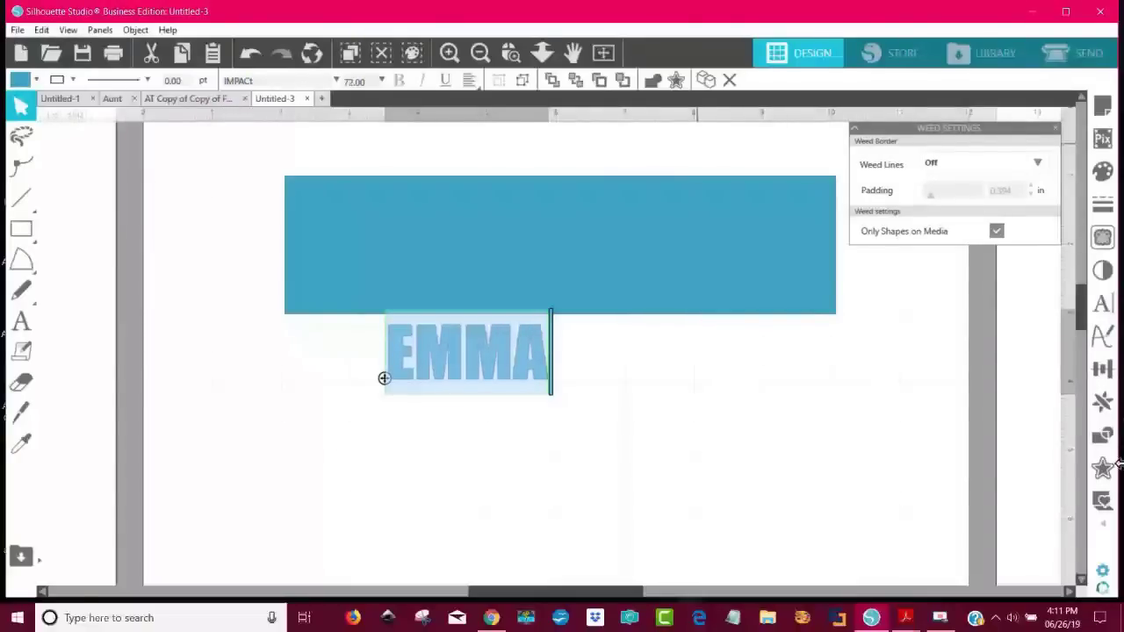
{"action": "left_click", "coordinate": [1103, 434]}
{"action": "left_click", "coordinate": [602, 456]}
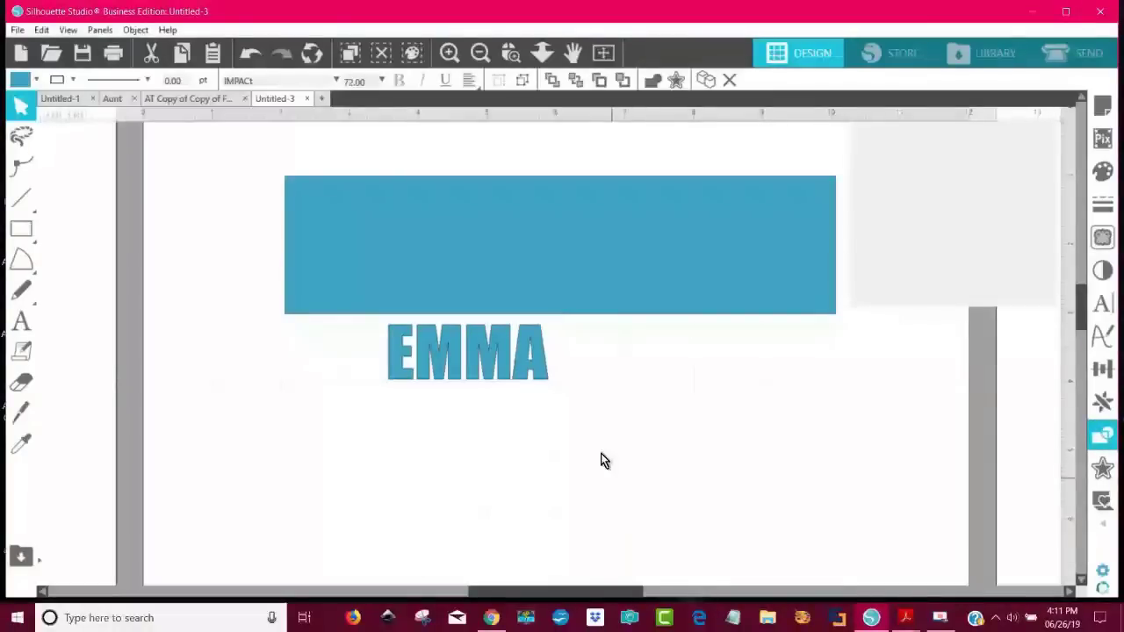
- Stretch the EMMA text horizontally to about 7.66 in wide, keeping its height
{"action": "left_click", "coordinate": [545, 375]}
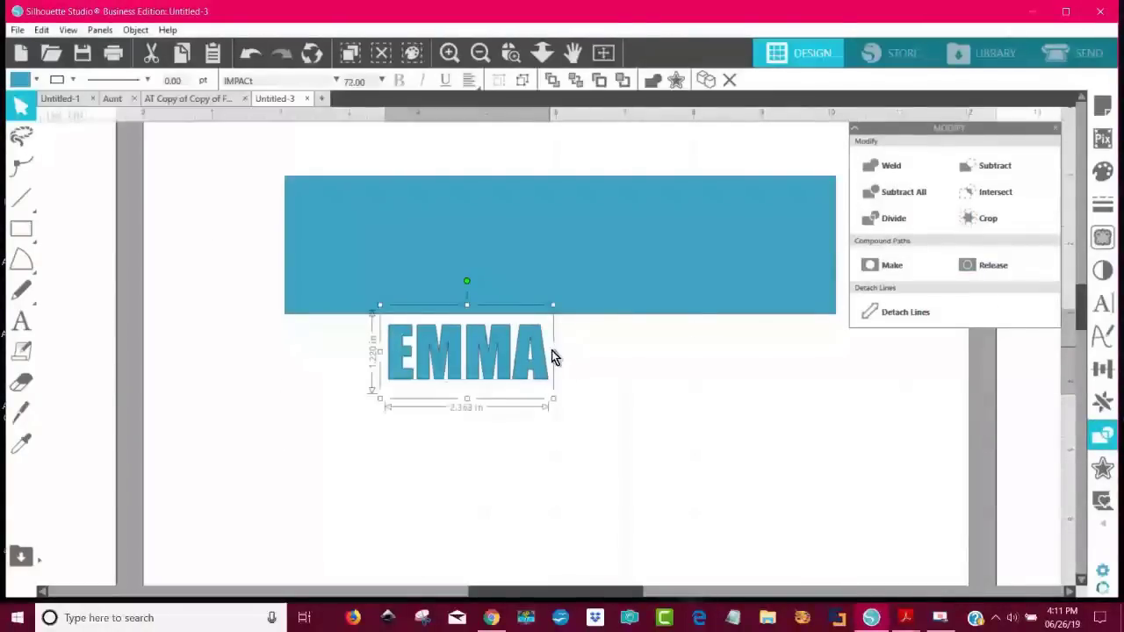
{"action": "left_click_drag", "start_coordinate": [552, 351], "coordinate": [915, 405]}
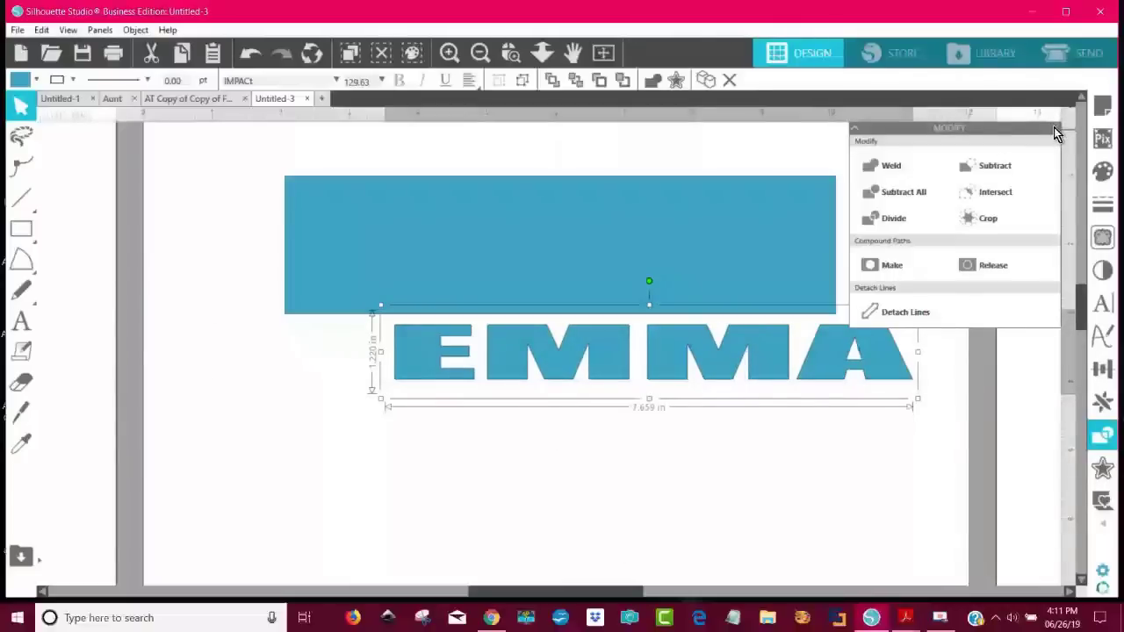
{"action": "left_click", "coordinate": [1057, 130]}
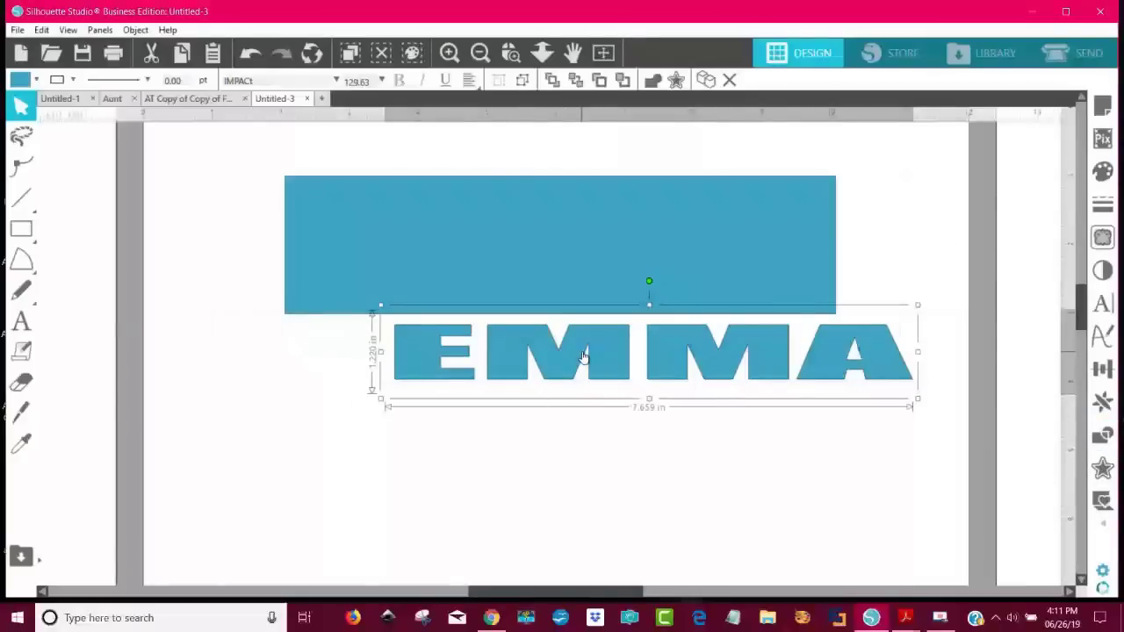
- Move the EMMA text onto the blue rectangle and enlarge it to about 8.19 by 3.12 in so the letters cover the rectangle
{"action": "left_click_drag", "start_coordinate": [580, 355], "coordinate": [479, 211]}
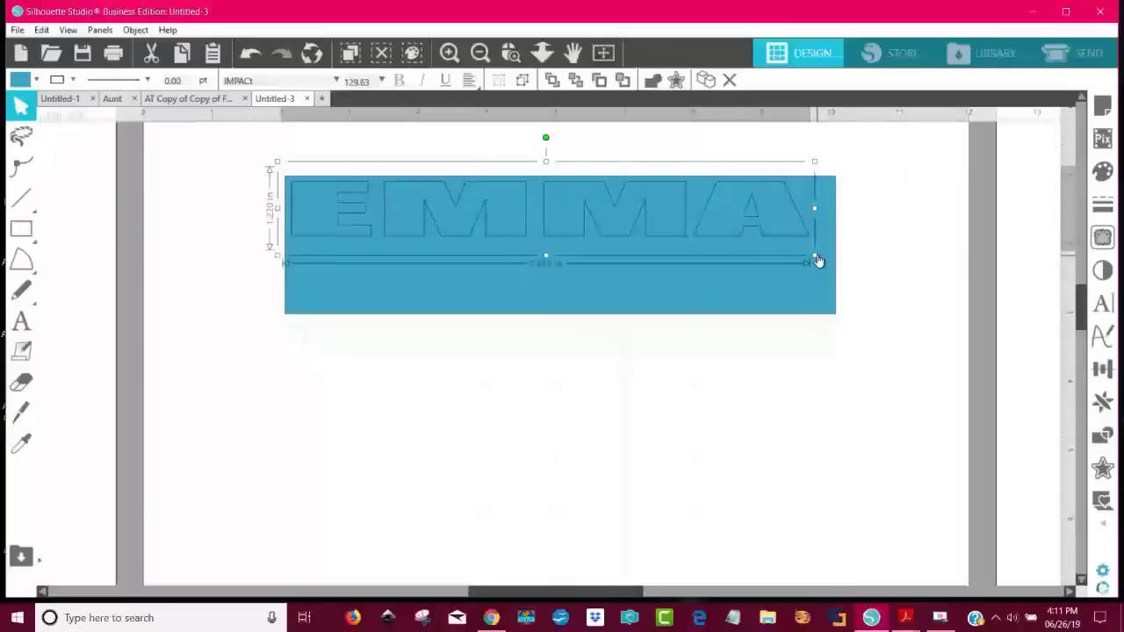
{"action": "left_click_drag", "start_coordinate": [814, 256], "coordinate": [841, 258]}
{"action": "left_click_drag", "start_coordinate": [683, 218], "coordinate": [678, 216]}
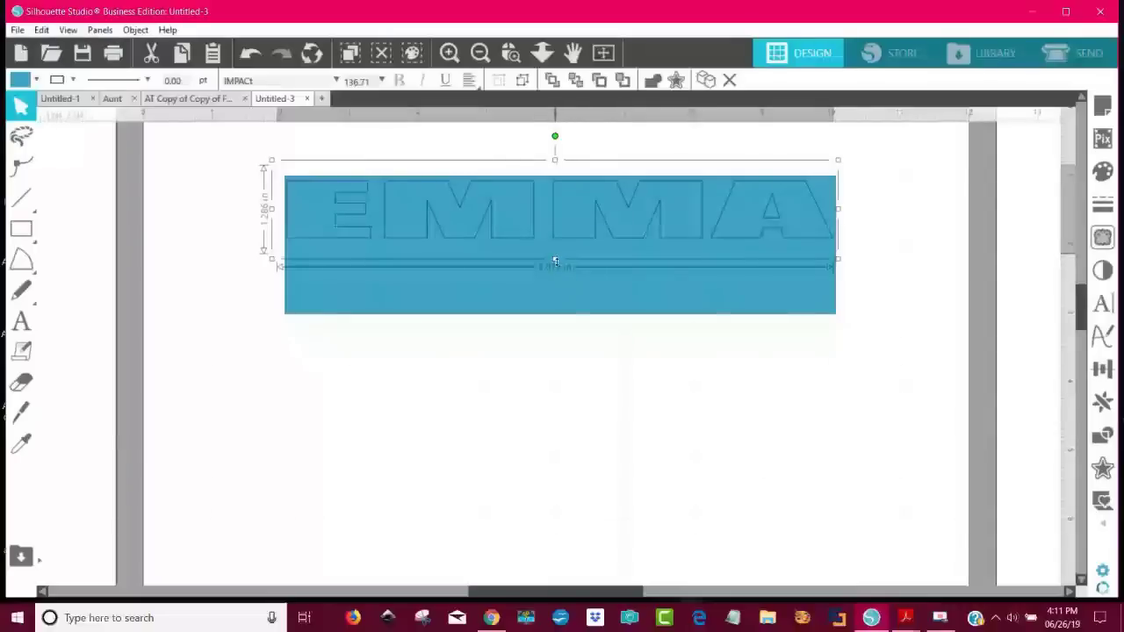
{"action": "left_click_drag", "start_coordinate": [555, 260], "coordinate": [557, 390]}
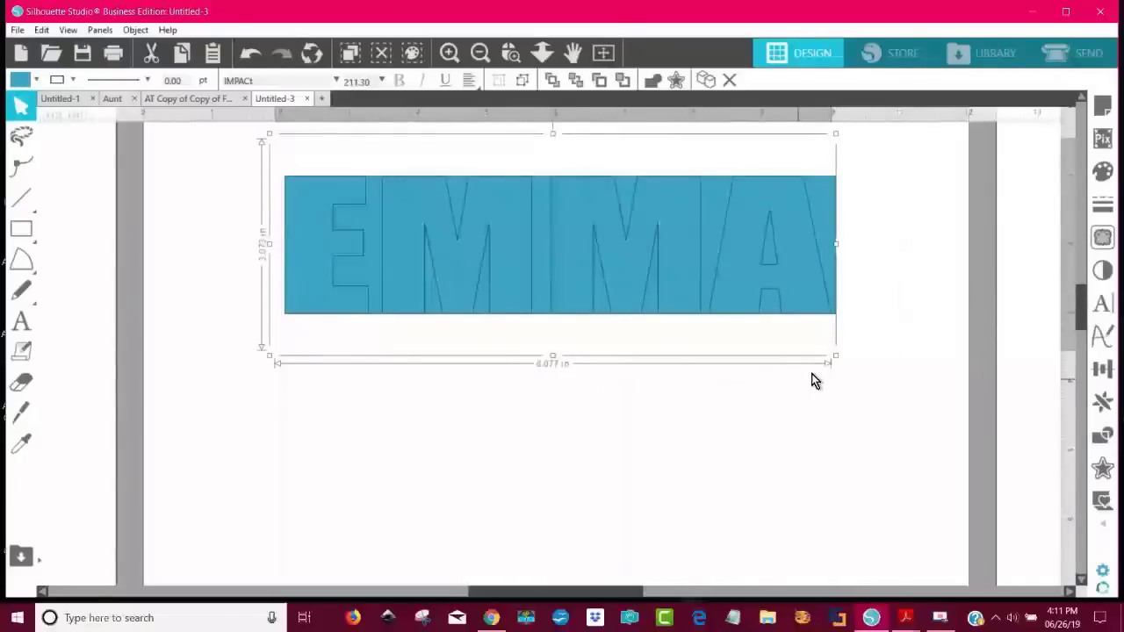
{"action": "left_click_drag", "start_coordinate": [834, 358], "coordinate": [844, 361]}
{"action": "left_click", "coordinate": [894, 385]}
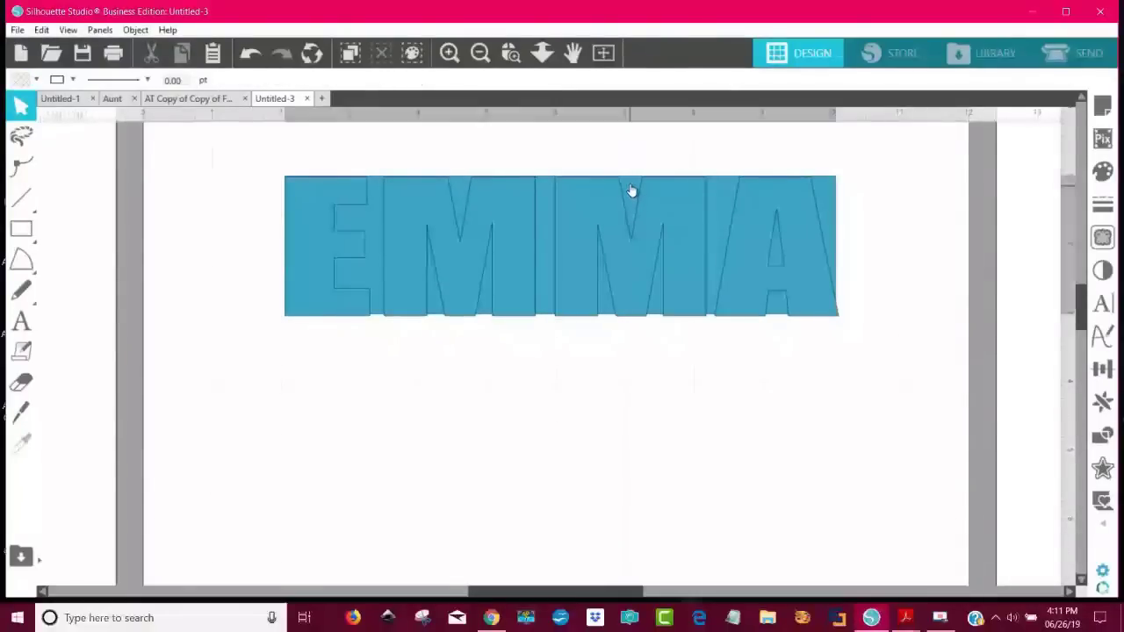
- Pull the blue guide rectangle out from behind the EMMA text and delete it
{"action": "left_click_drag", "start_coordinate": [634, 193], "coordinate": [595, 405]}
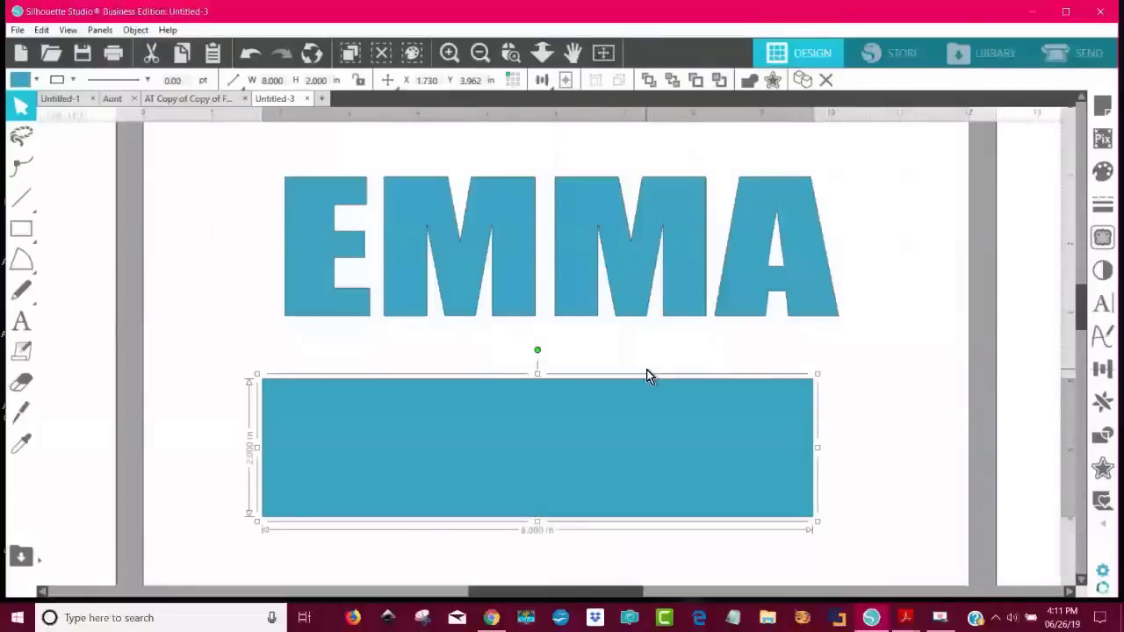
{"action": "key", "text": "Delete"}
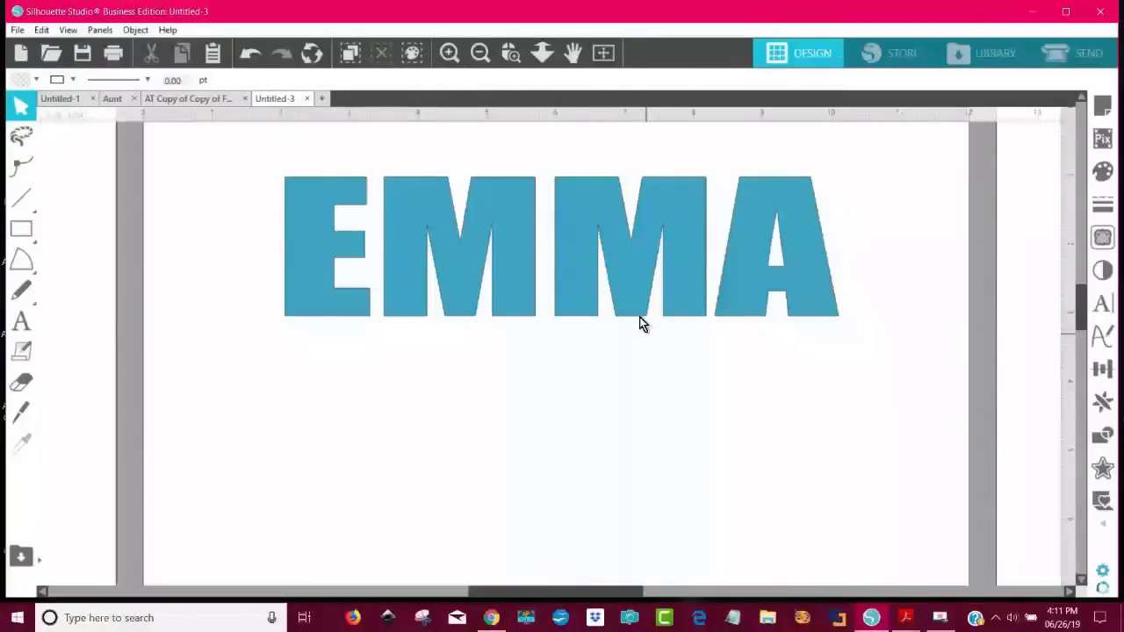
- Fill the EMMA text with gray and deselect it
{"action": "left_click", "coordinate": [522, 279]}
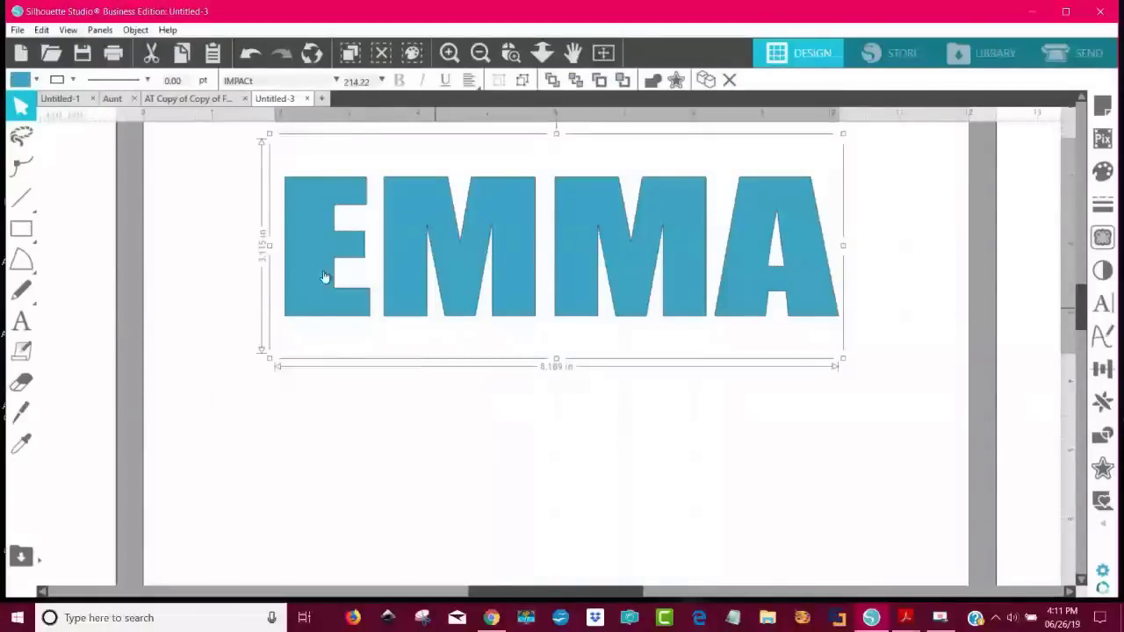
{"action": "left_click", "coordinate": [22, 81]}
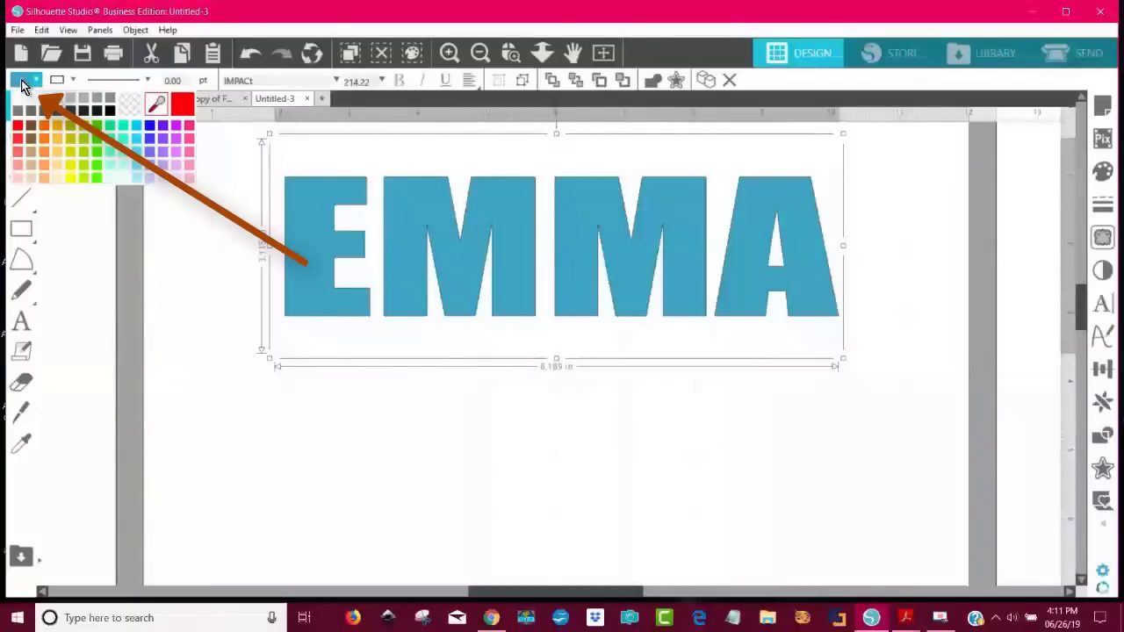
{"action": "left_click", "coordinate": [92, 102]}
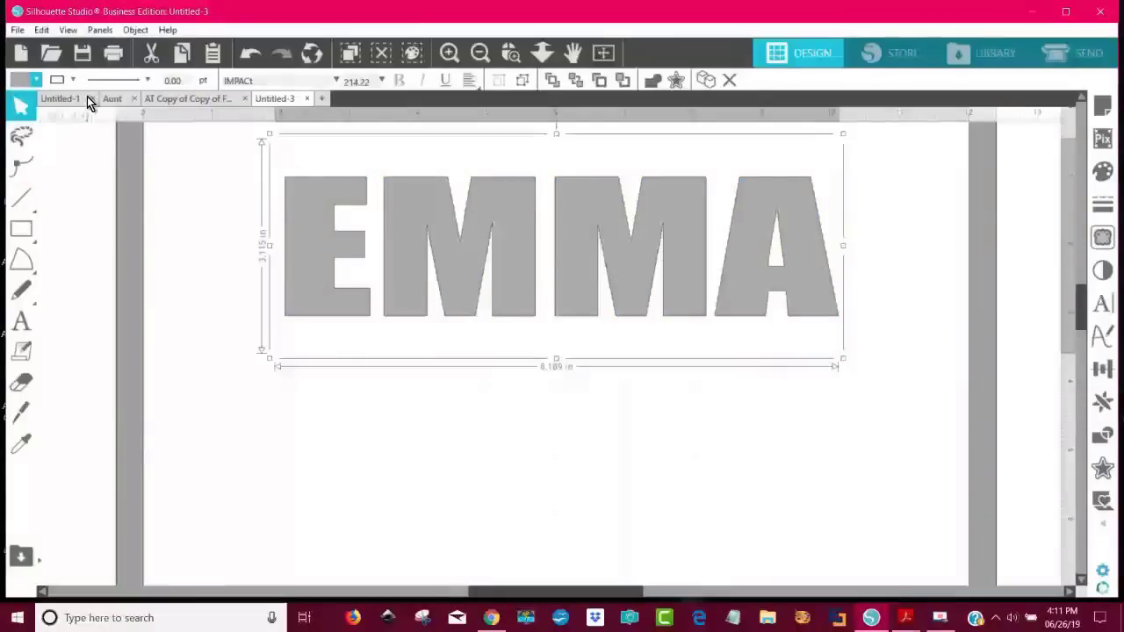
{"action": "left_click", "coordinate": [684, 380]}
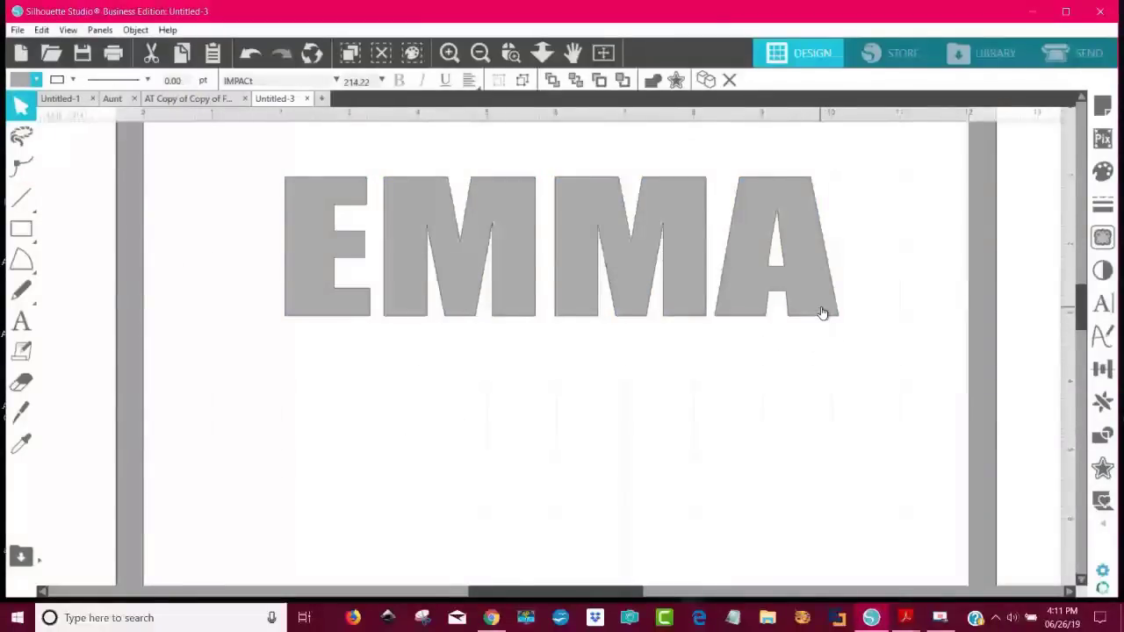
- Reposition the gray EMMA text higher on the page, roughly 0.5 in below the page's upper edge
{"action": "left_click", "coordinate": [759, 310]}
{"action": "left_click_drag", "start_coordinate": [747, 286], "coordinate": [717, 269]}
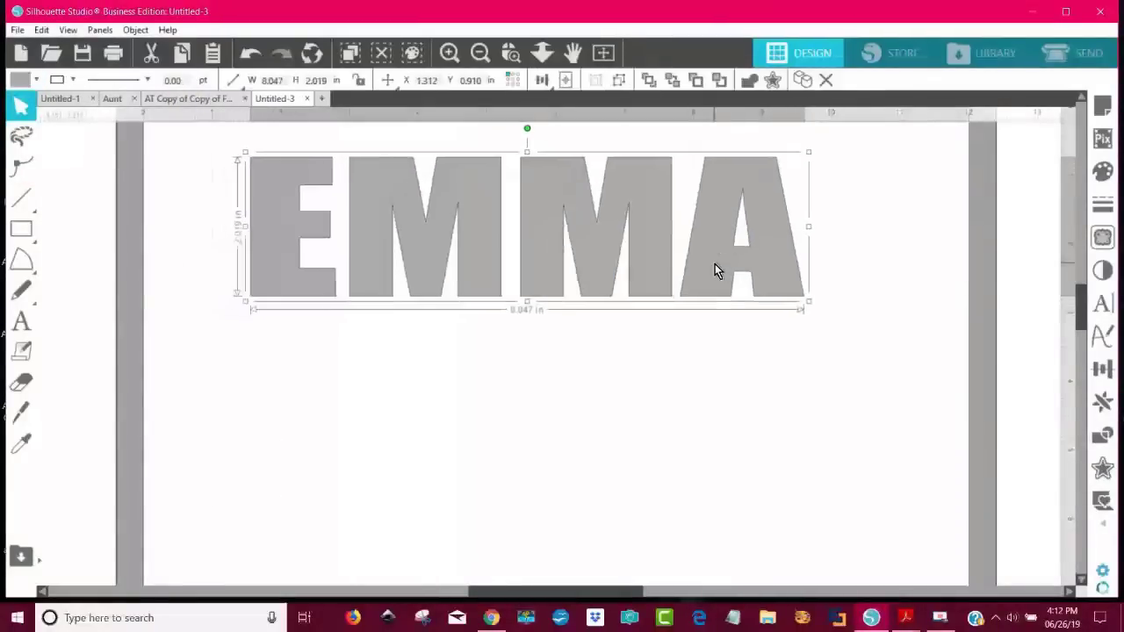
{"action": "left_click", "coordinate": [899, 390]}
{"action": "left_click", "coordinate": [310, 270]}
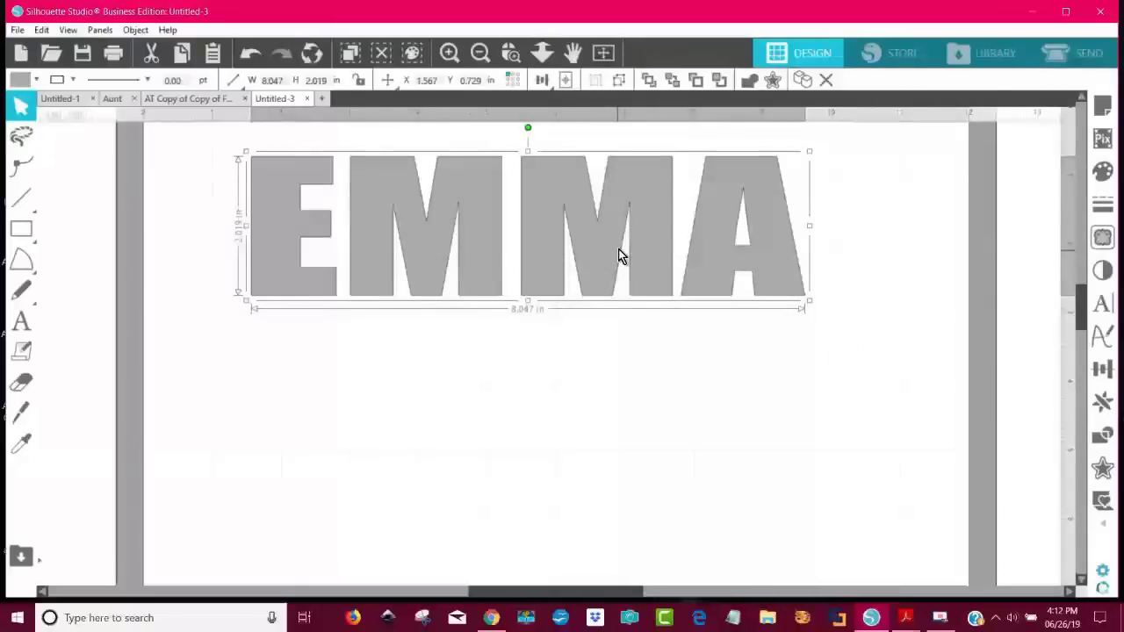
{"action": "left_click_drag", "start_coordinate": [618, 254], "coordinate": [635, 239]}
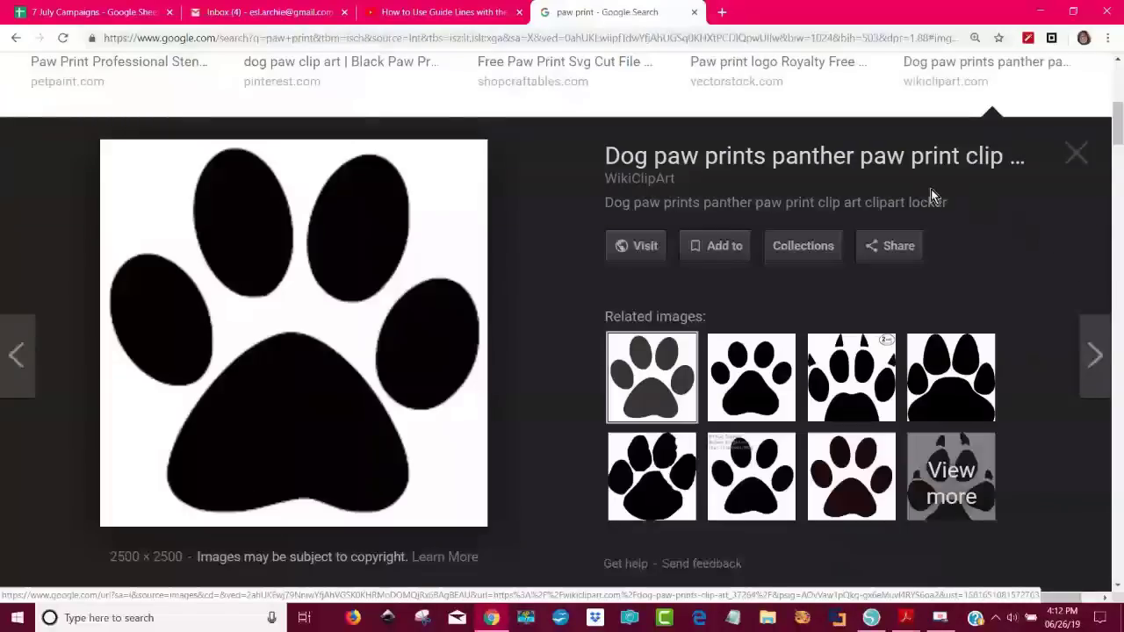
- Filter the paw print image results to sizes larger than 1024×768
{"action": "scroll", "coordinate": [650, 189], "scroll_direction": "up", "scroll_amount": 5}
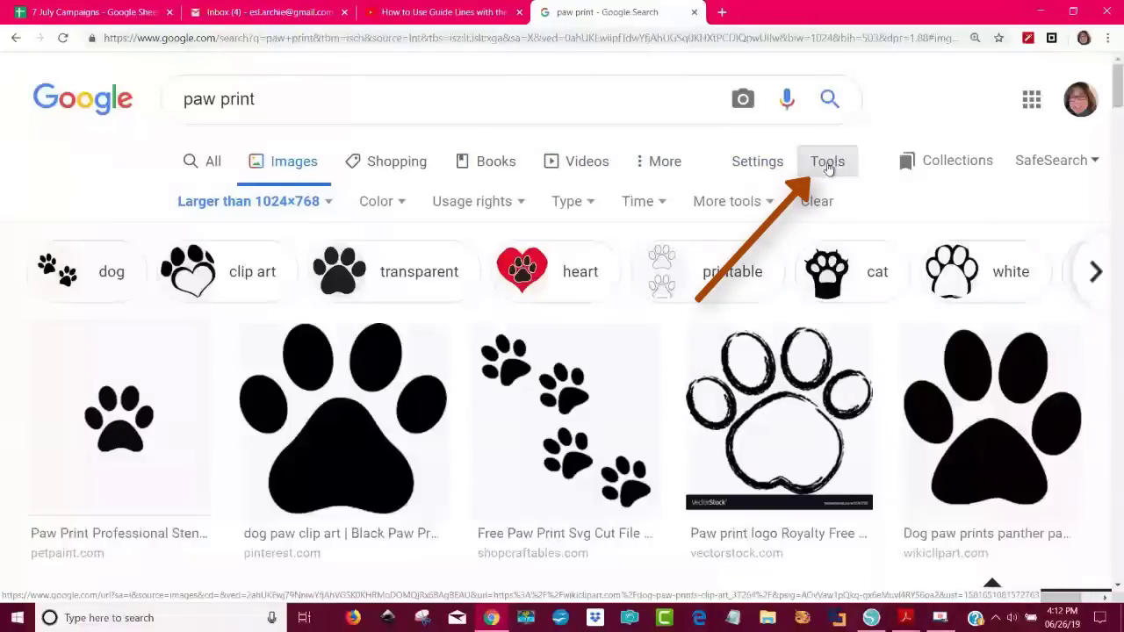
{"action": "left_click", "coordinate": [328, 204]}
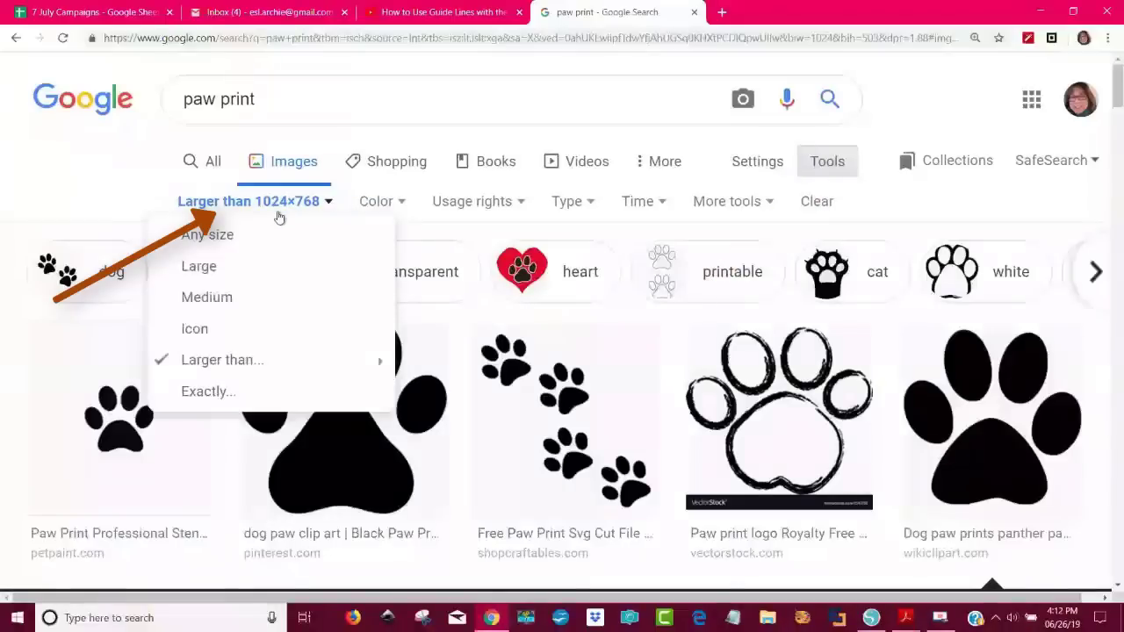
{"action": "mouse_move", "coordinate": [225, 368]}
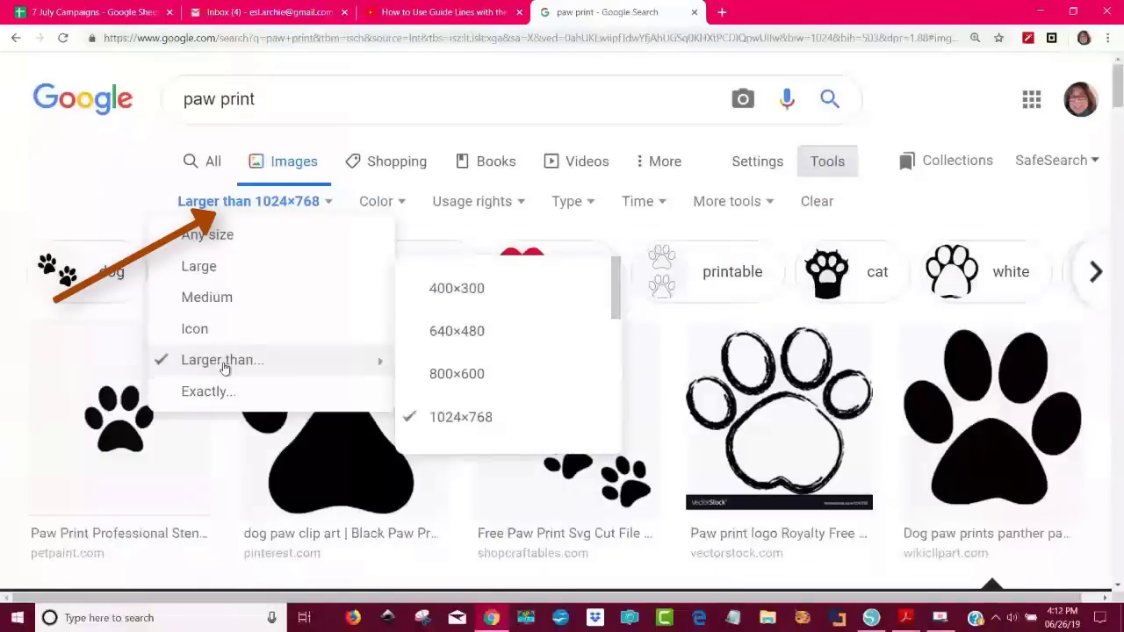
{"action": "left_click", "coordinate": [466, 416]}
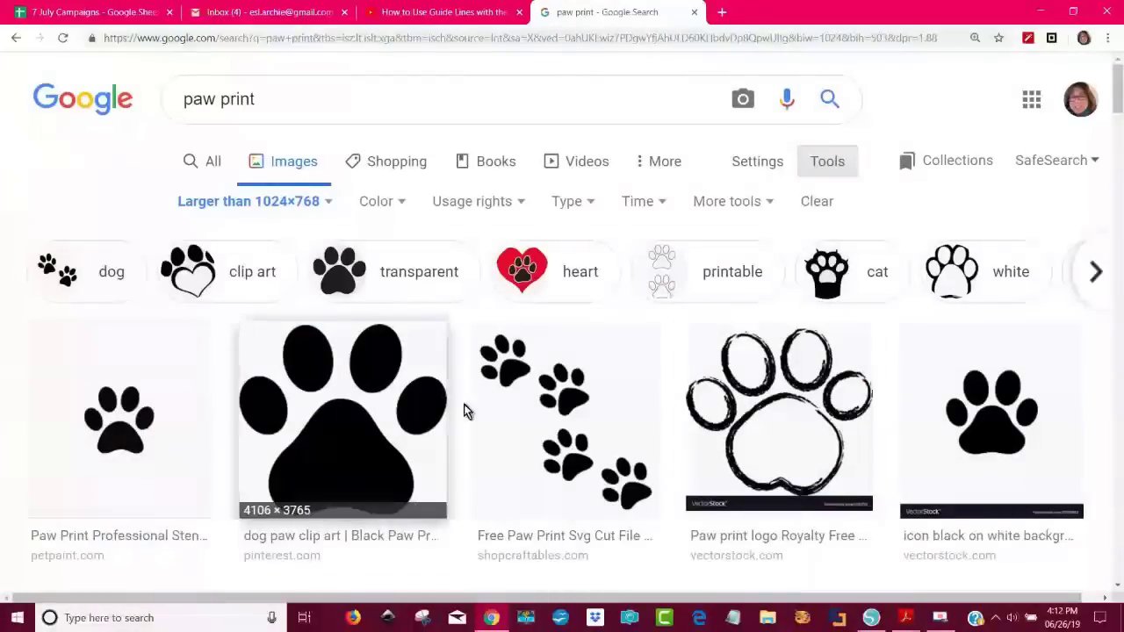
- Look through the paw print results and copy the 2500 × 2500 solid black dog paw image from wikiclipart.com
{"action": "scroll", "coordinate": [609, 388], "scroll_direction": "down", "scroll_amount": 15}
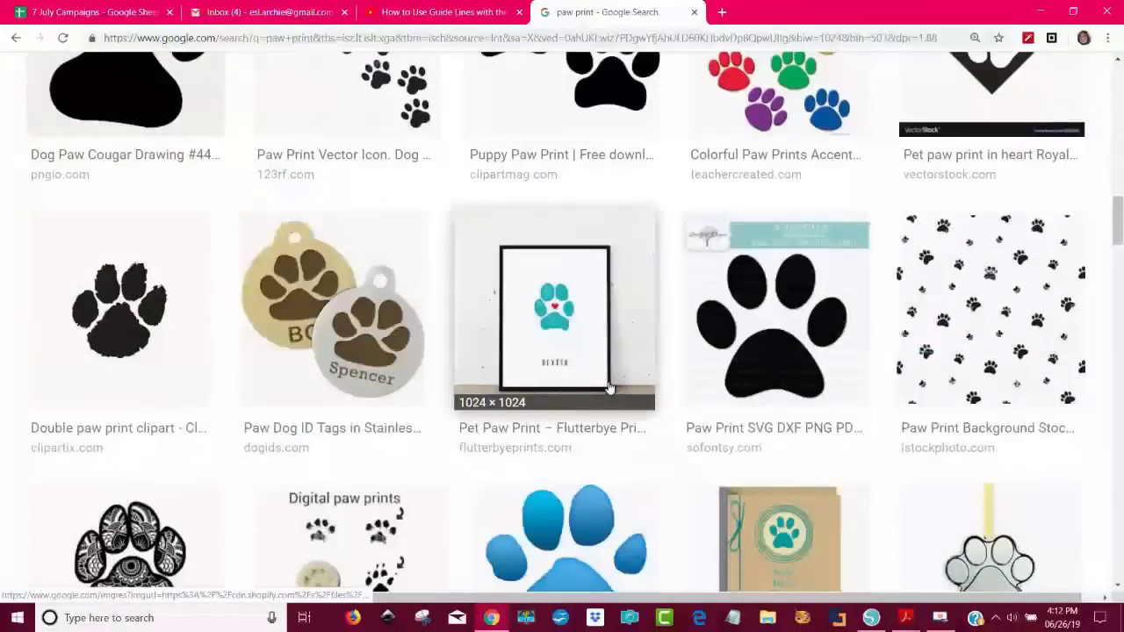
{"action": "scroll", "coordinate": [609, 389], "scroll_direction": "up", "scroll_amount": 12}
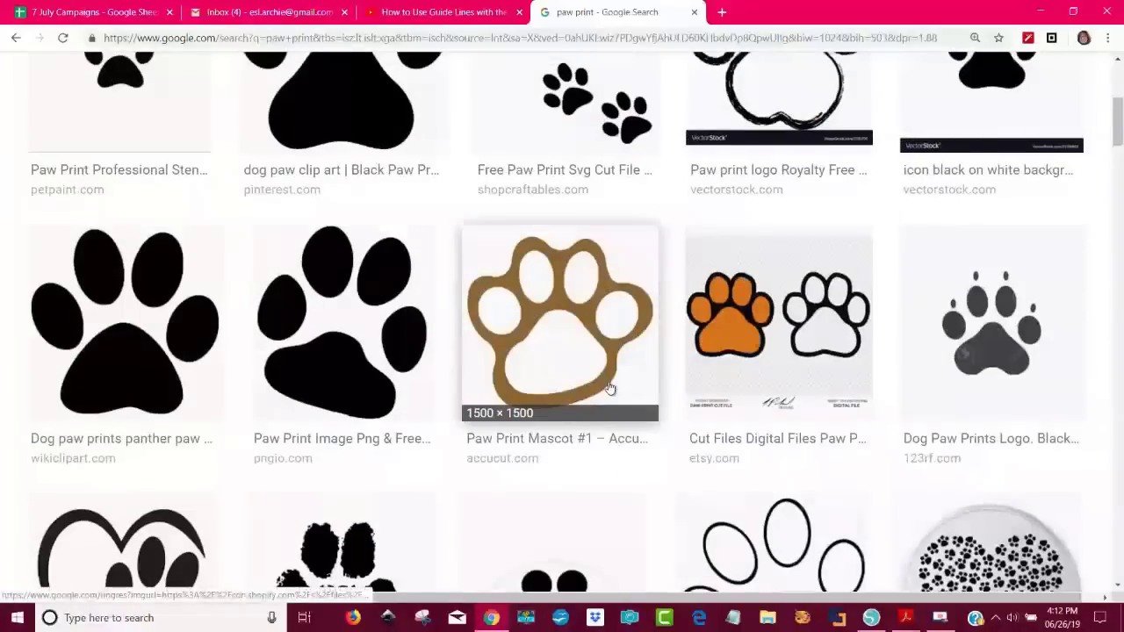
{"action": "scroll", "coordinate": [610, 388], "scroll_direction": "up", "scroll_amount": 4}
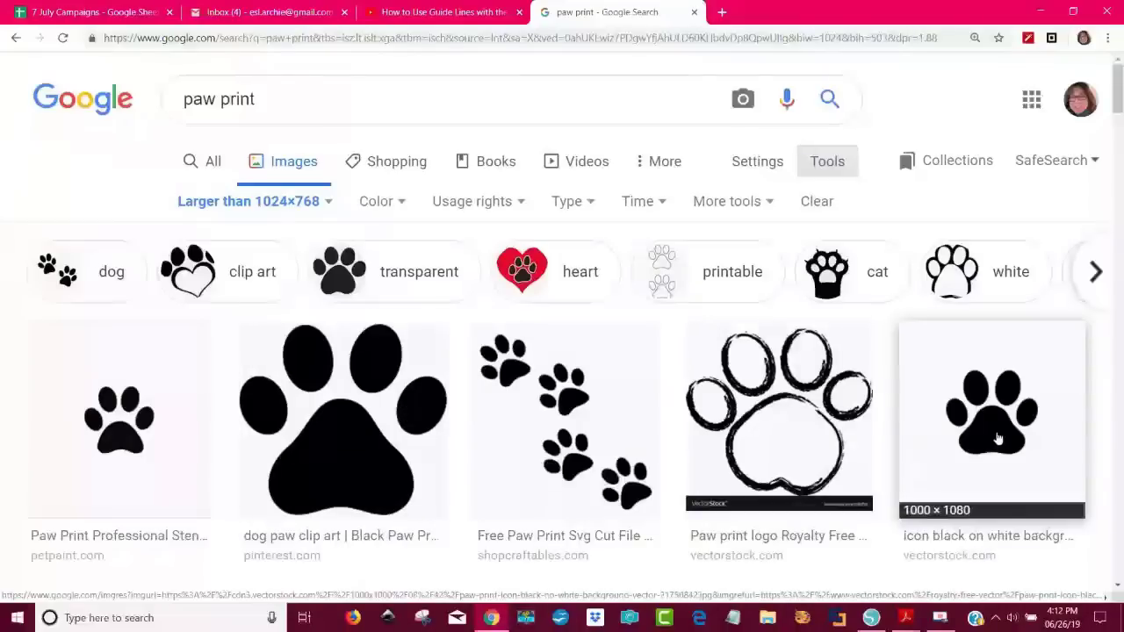
{"action": "scroll", "coordinate": [1048, 421], "scroll_direction": "down", "scroll_amount": 4}
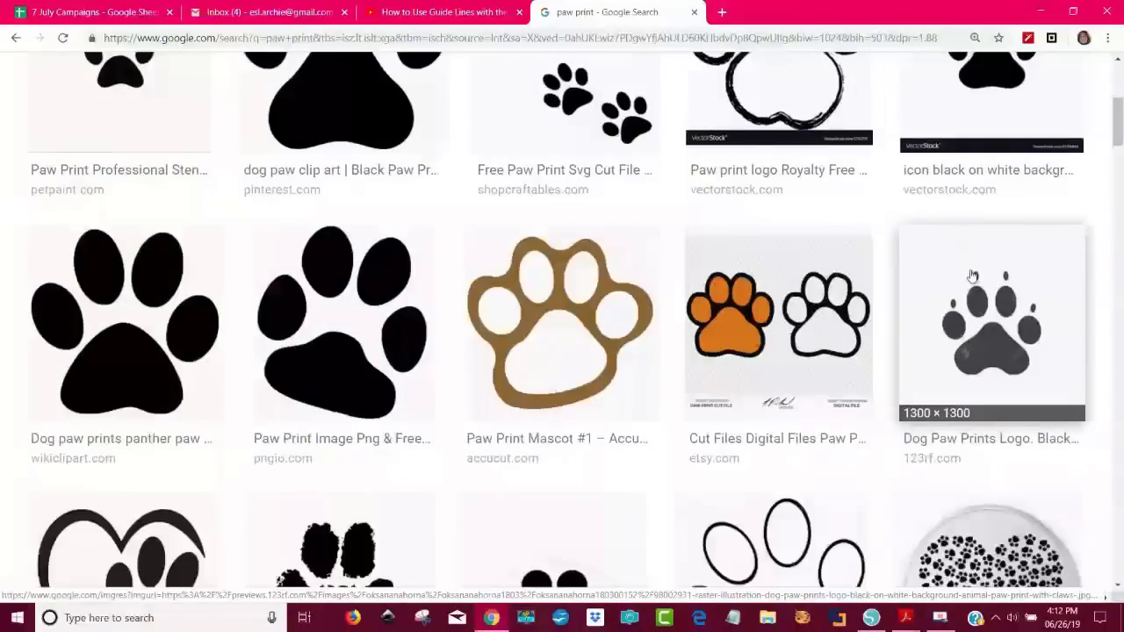
{"action": "scroll", "coordinate": [791, 395], "scroll_direction": "up", "scroll_amount": 4}
{"action": "scroll", "coordinate": [409, 377], "scroll_direction": "down", "scroll_amount": 4}
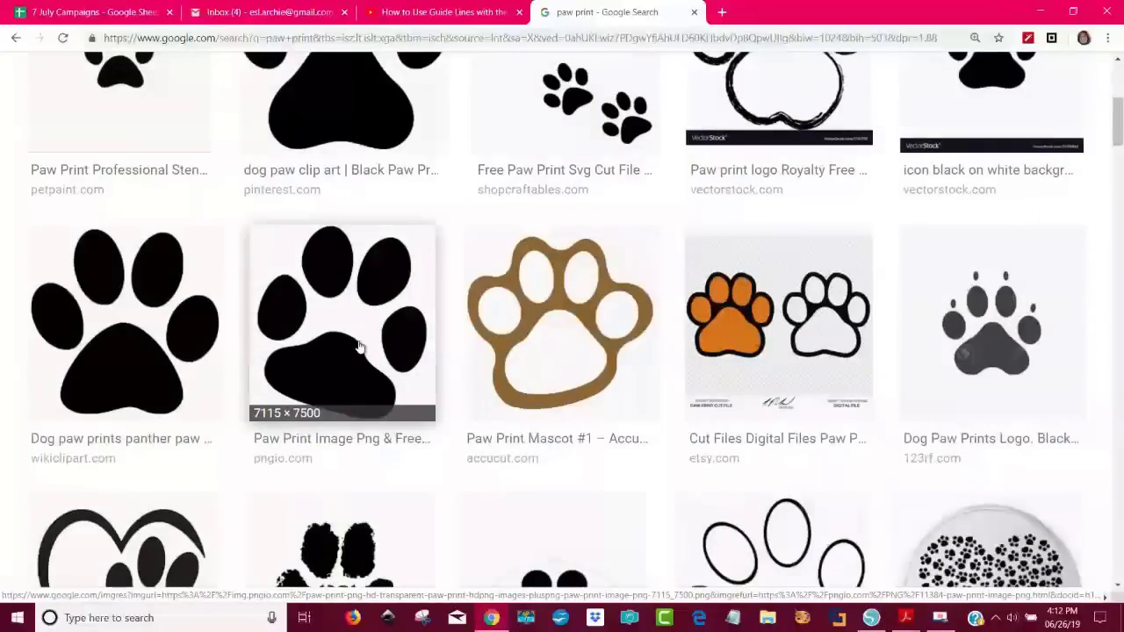
{"action": "right_click", "coordinate": [127, 336]}
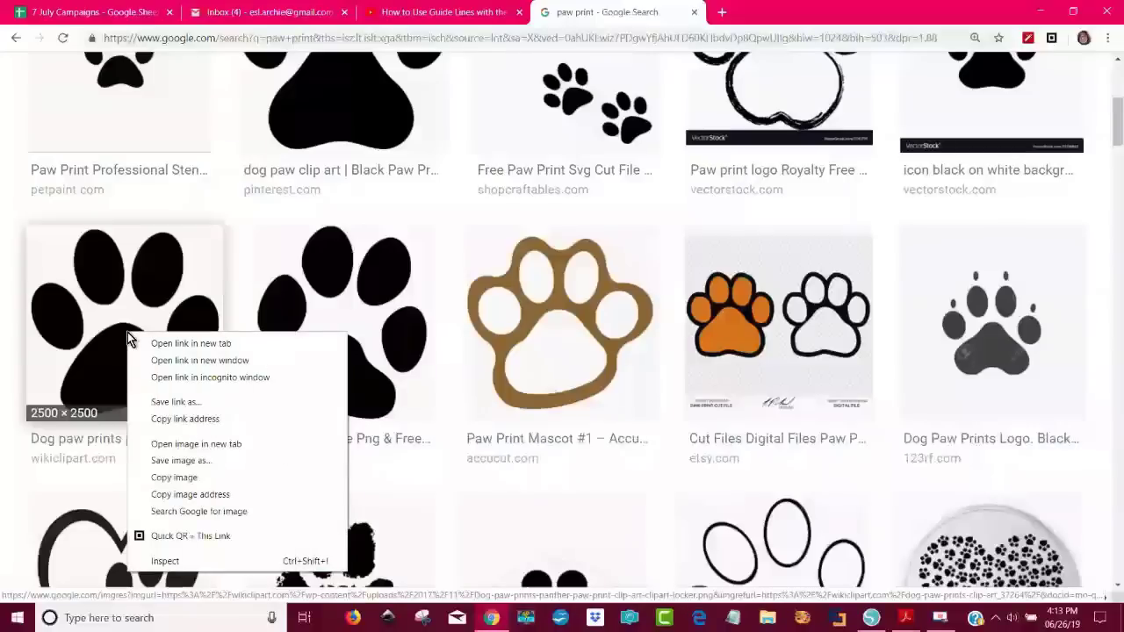
{"action": "left_click", "coordinate": [178, 478]}
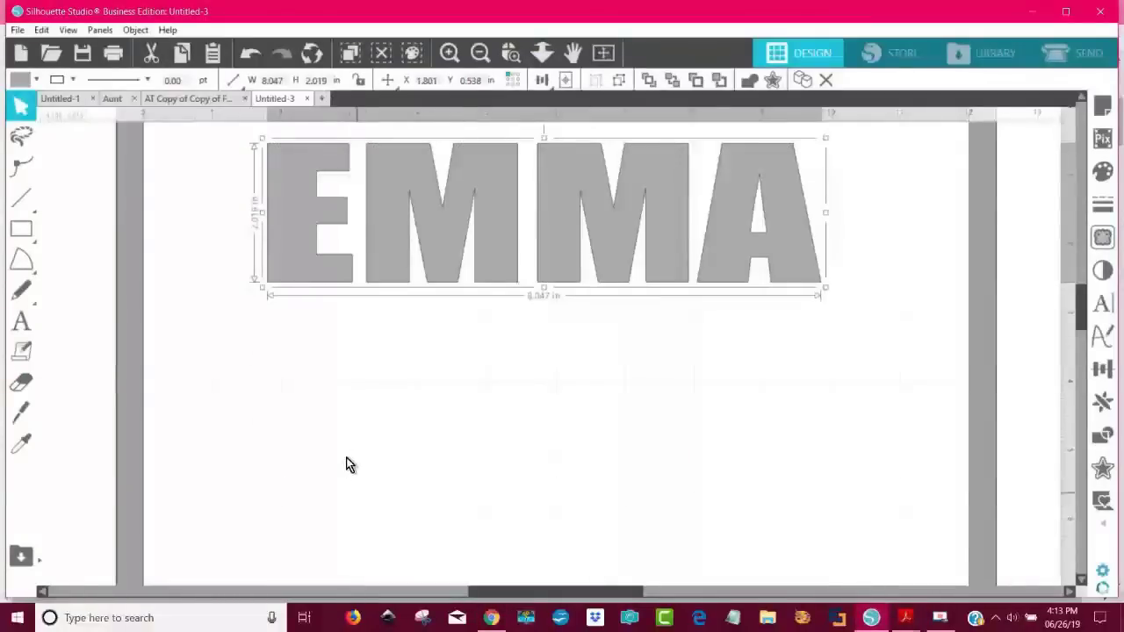
- Paste the copied paw print into the design and place it by itself below the first letters of EMMA
{"action": "right_click", "coordinate": [355, 384]}
{"action": "left_click", "coordinate": [409, 278]}
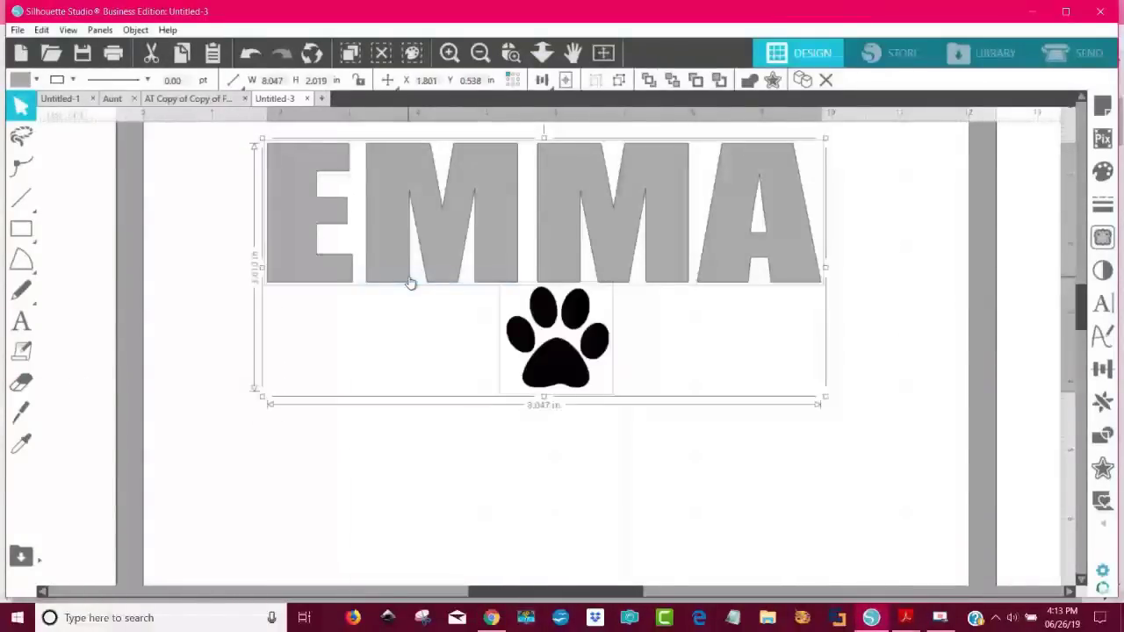
{"action": "left_click", "coordinate": [542, 394]}
{"action": "left_click_drag", "start_coordinate": [548, 370], "coordinate": [395, 424]}
{"action": "left_click", "coordinate": [620, 409]}
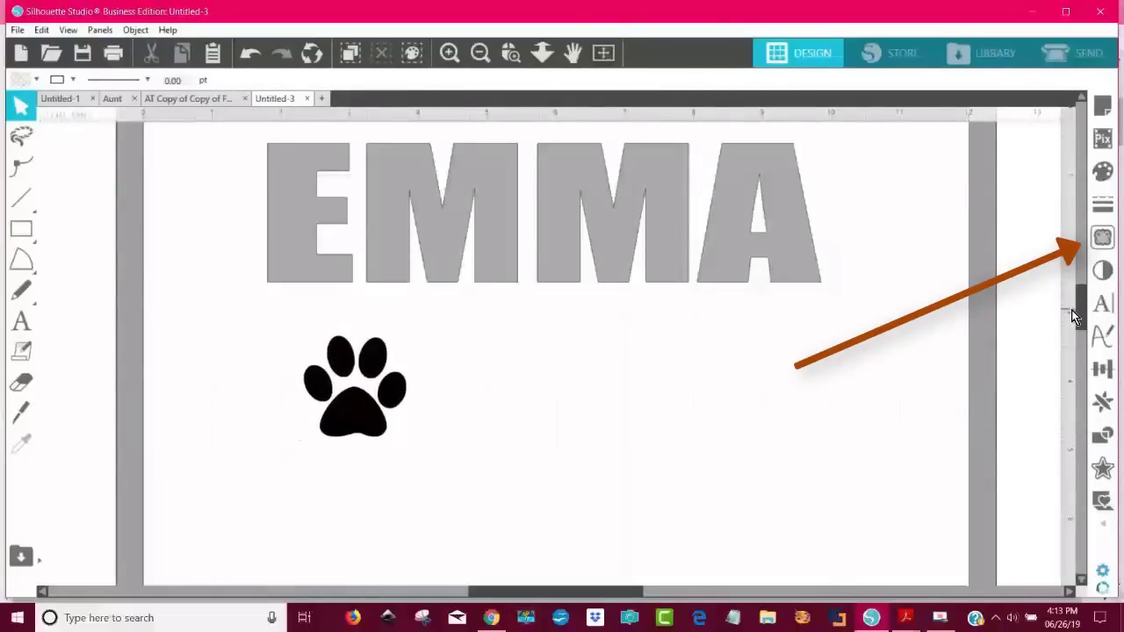
- Trace and detach the whole paw print using the solid fill preview, and delete the leftover image background
{"action": "left_click", "coordinate": [1104, 241]}
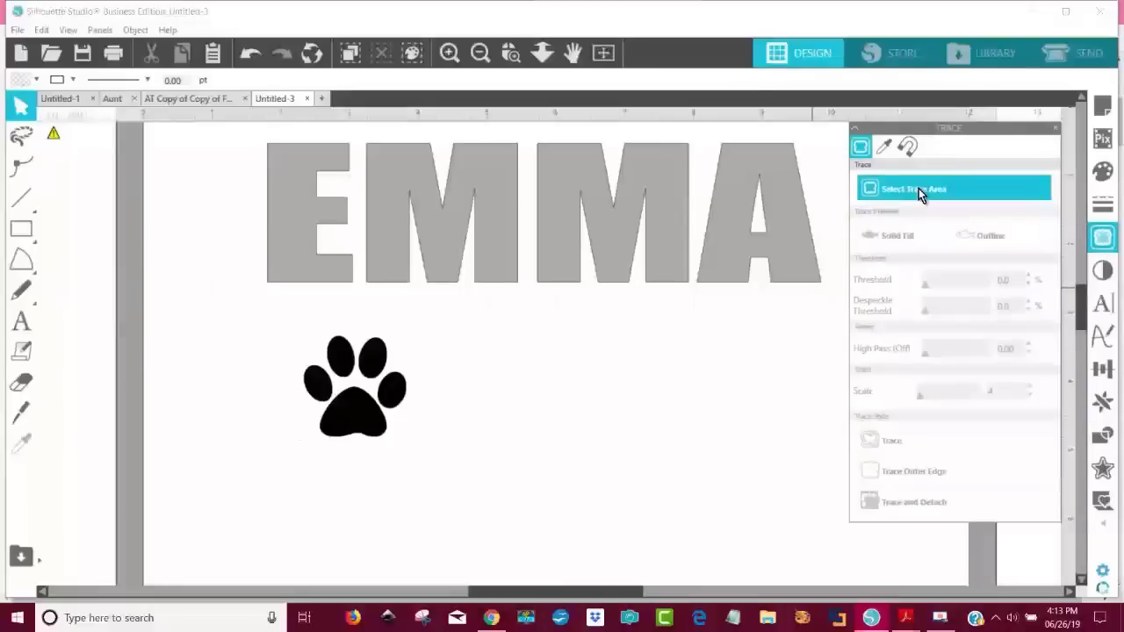
{"action": "left_click", "coordinate": [985, 192]}
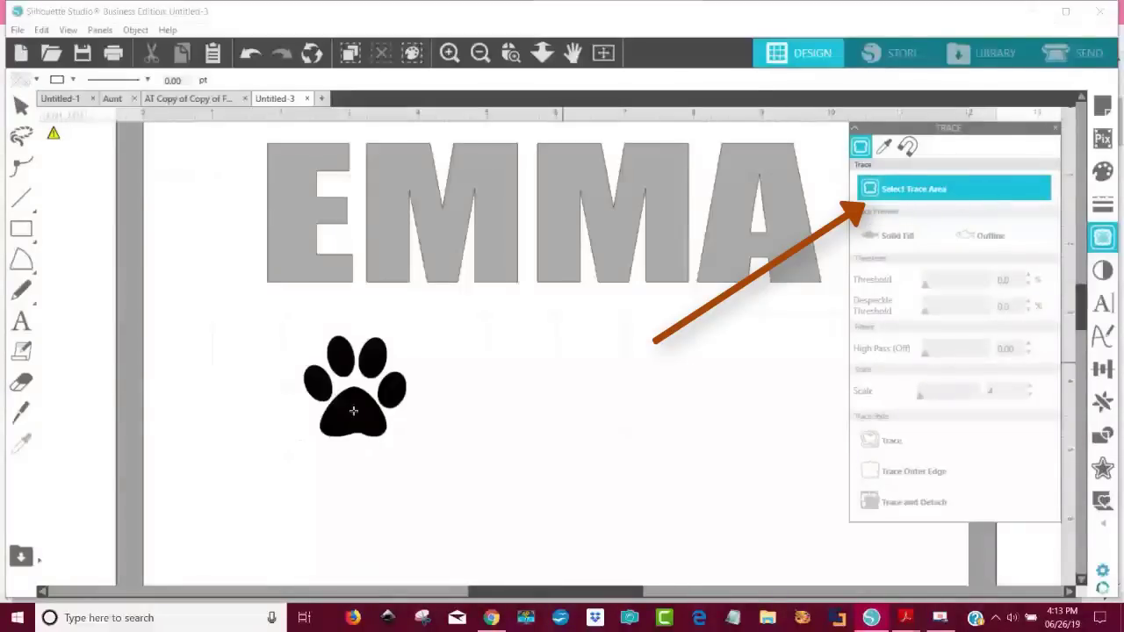
{"action": "left_click_drag", "start_coordinate": [283, 322], "coordinate": [424, 447]}
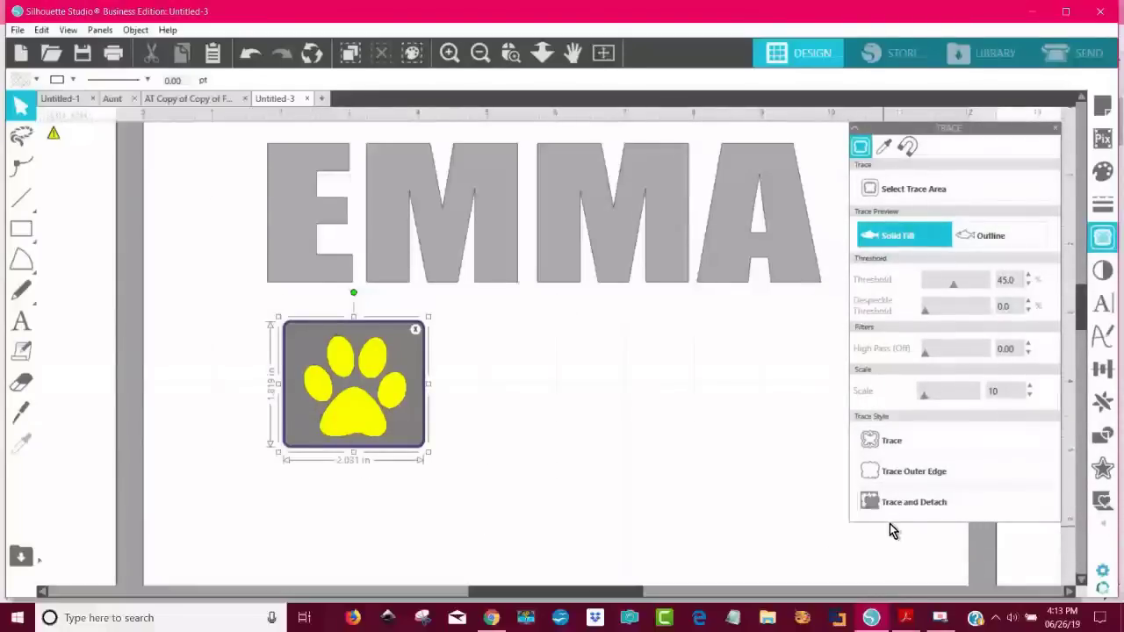
{"action": "left_click", "coordinate": [958, 504]}
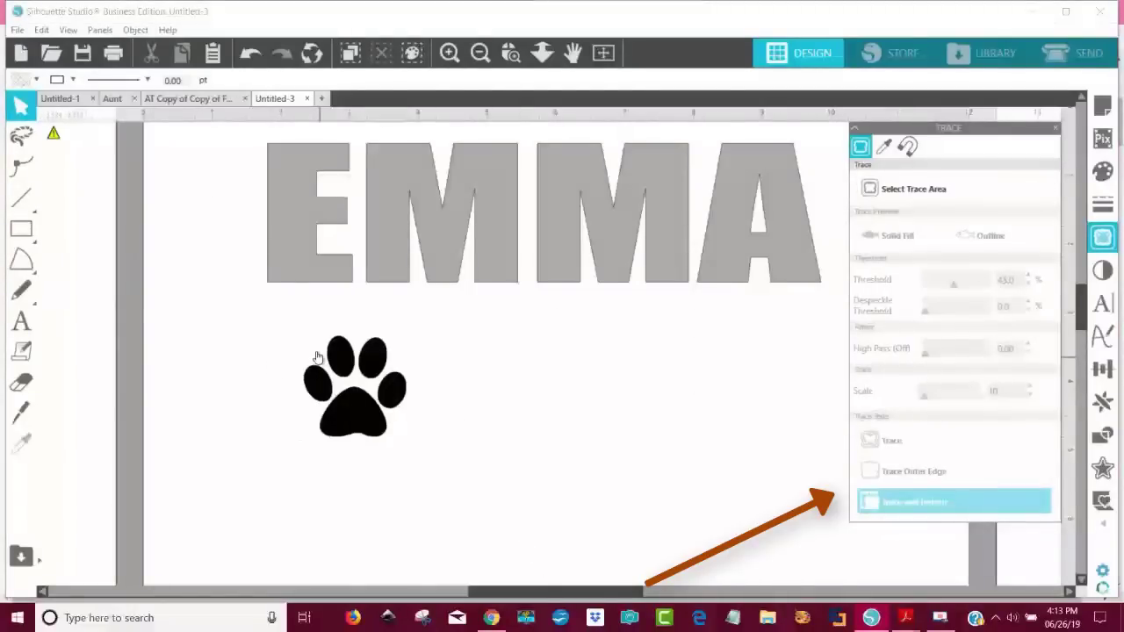
{"action": "left_click_drag", "start_coordinate": [318, 358], "coordinate": [358, 207]}
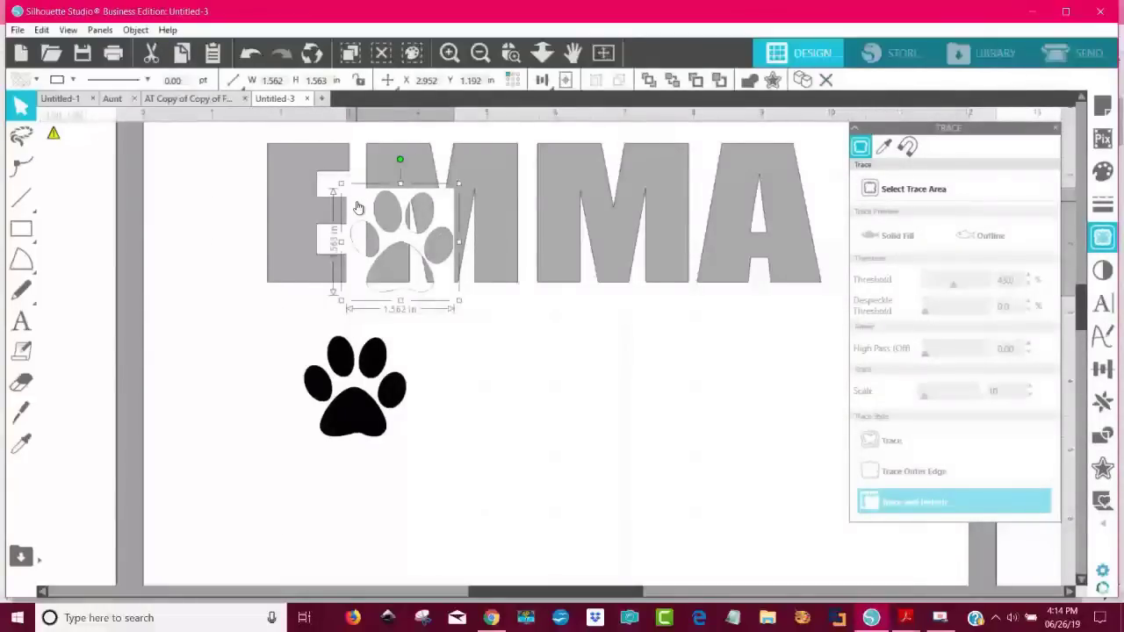
{"action": "key", "text": "Delete"}
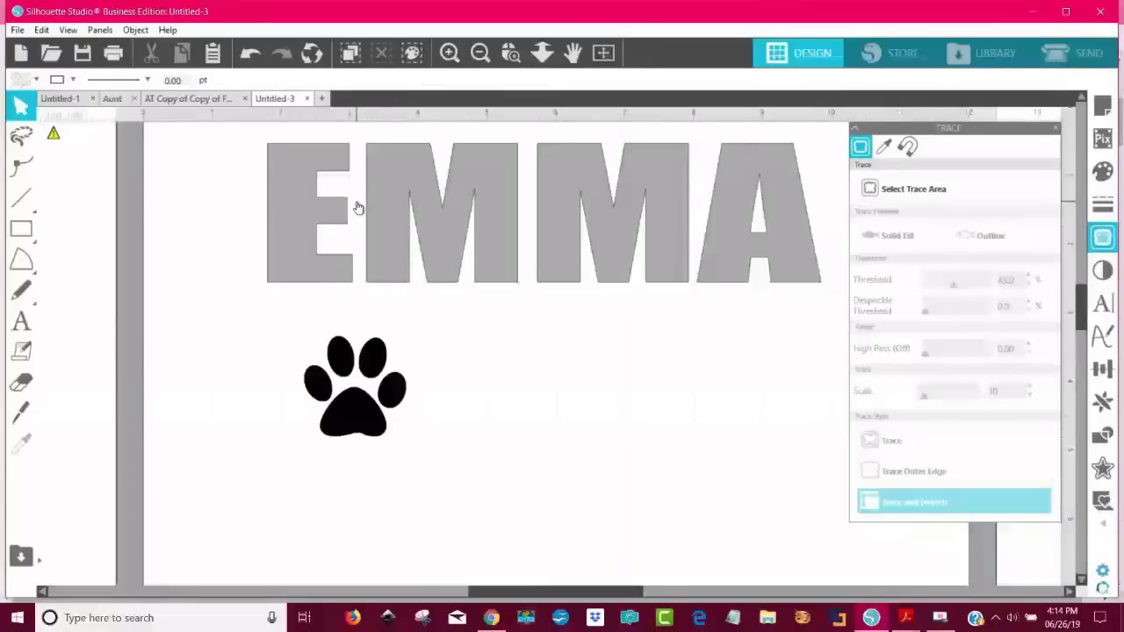
{"action": "left_click", "coordinate": [327, 430]}
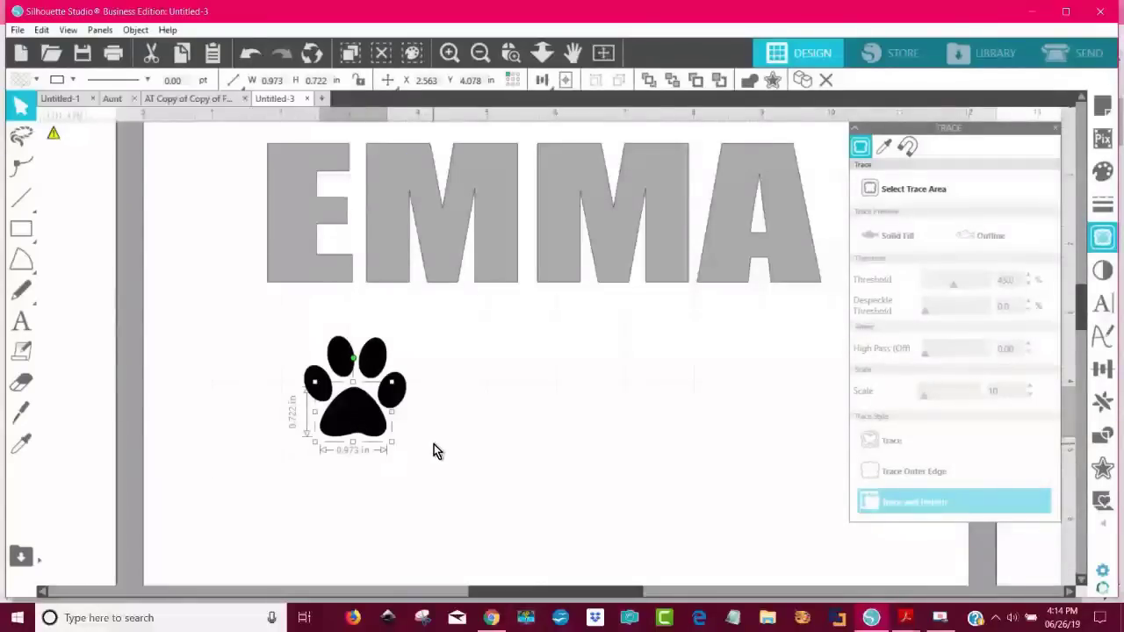
{"action": "left_click", "coordinate": [433, 451]}
{"action": "left_click", "coordinate": [364, 413]}
{"action": "left_click", "coordinate": [354, 364]}
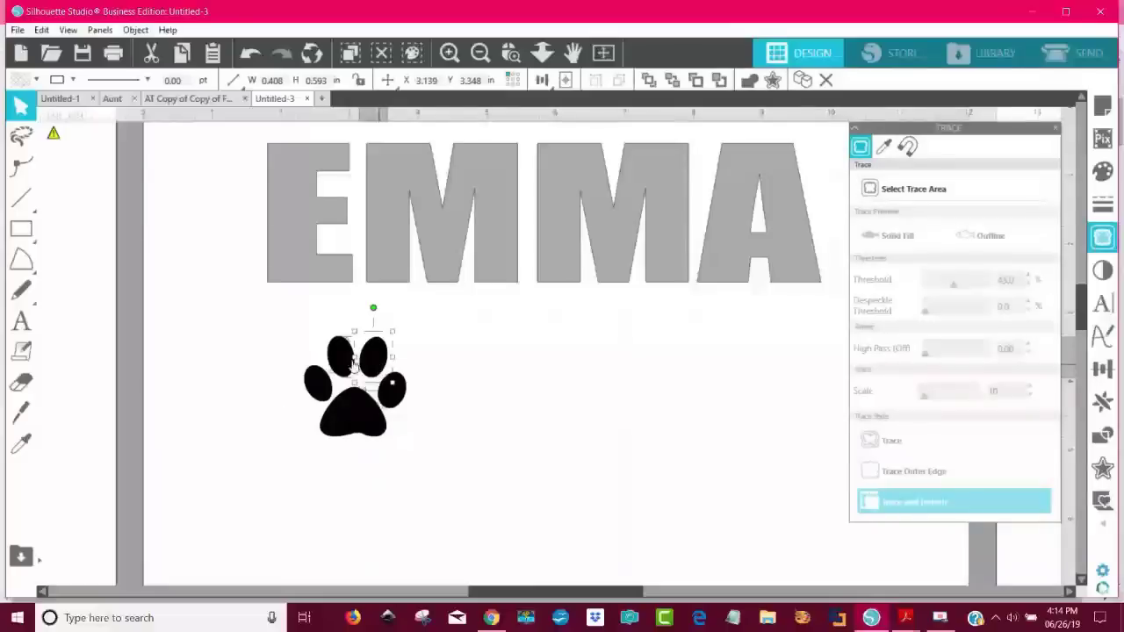
{"action": "left_click", "coordinate": [246, 56]}
- Group the pad and four toes of the traced paw print, and close the trace settings
{"action": "left_click_drag", "start_coordinate": [477, 477], "coordinate": [284, 326]}
{"action": "right_click", "coordinate": [339, 385]}
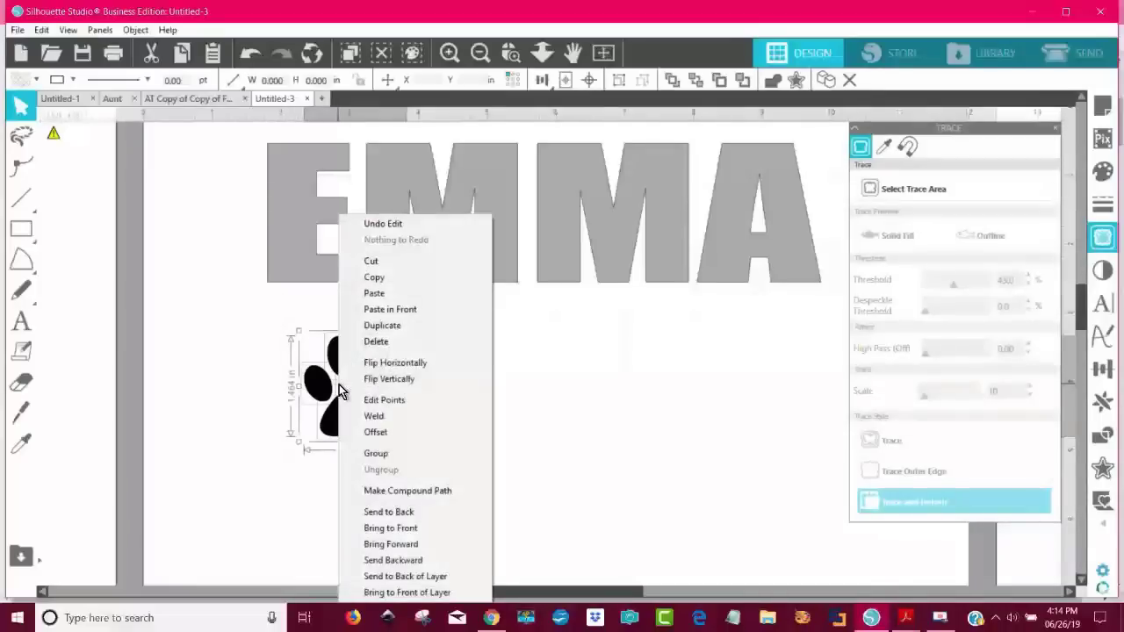
{"action": "left_click", "coordinate": [406, 451]}
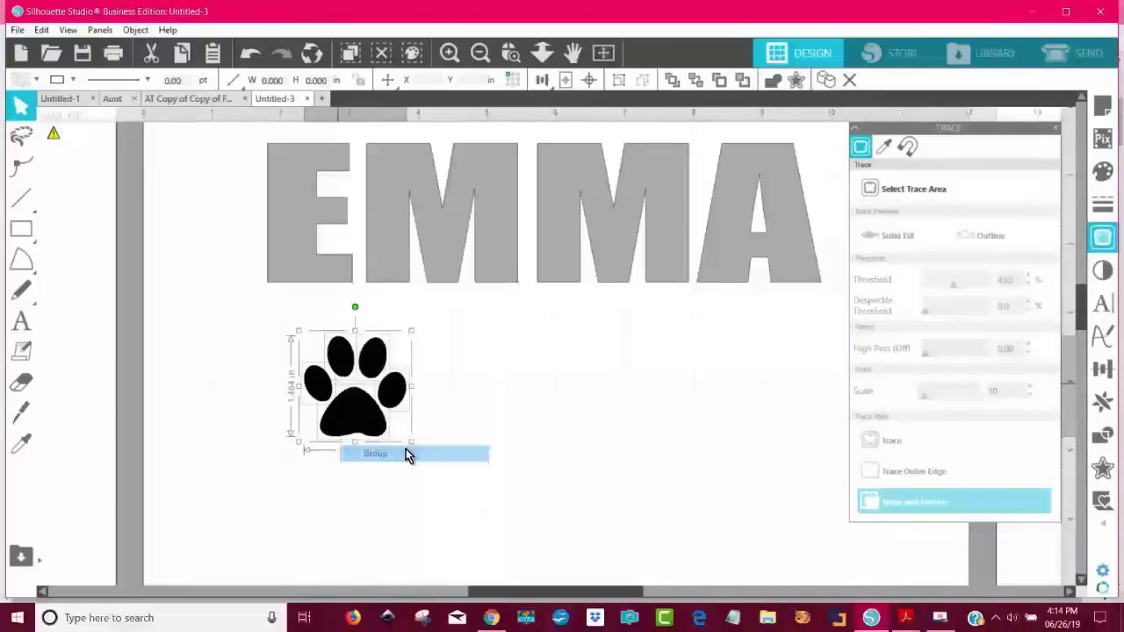
{"action": "left_click", "coordinate": [1056, 130]}
{"action": "left_click", "coordinate": [1062, 378]}
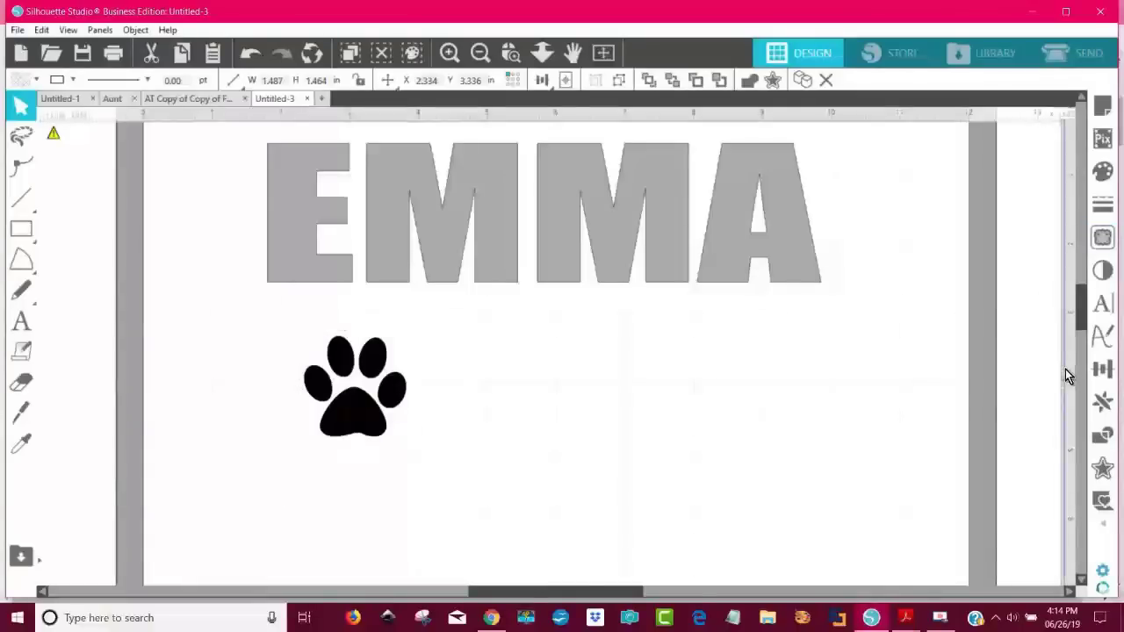
- Lock the paw print's aspect ratio and set its width to 1.6 in
{"action": "left_click_drag", "start_coordinate": [1085, 325], "coordinate": [1084, 307]}
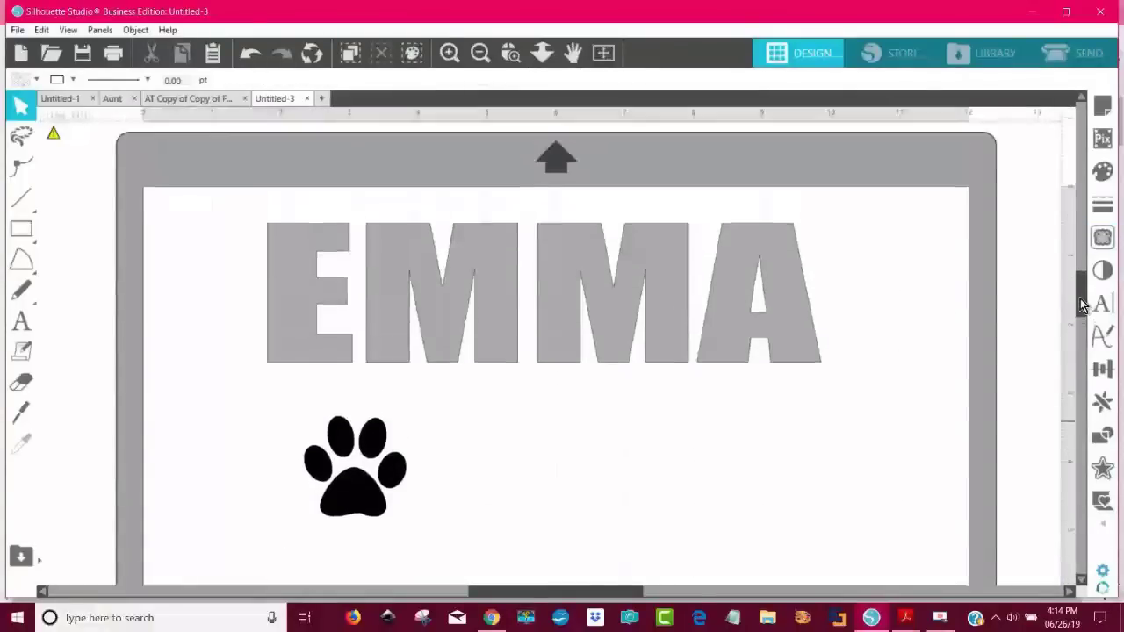
{"action": "left_click", "coordinate": [371, 496]}
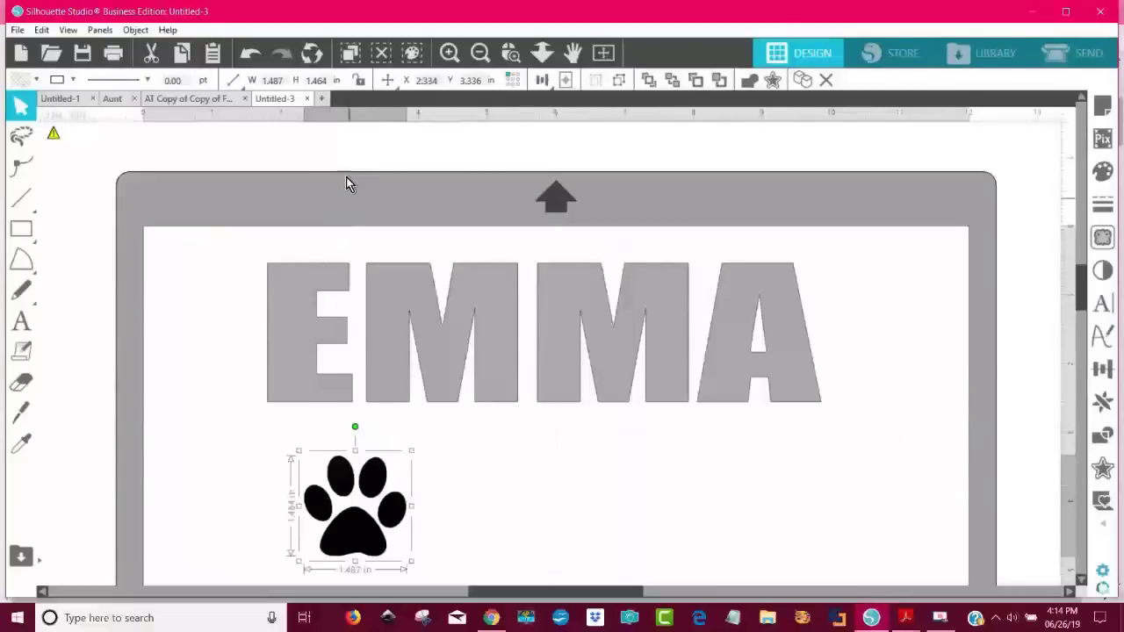
{"action": "left_click", "coordinate": [362, 82]}
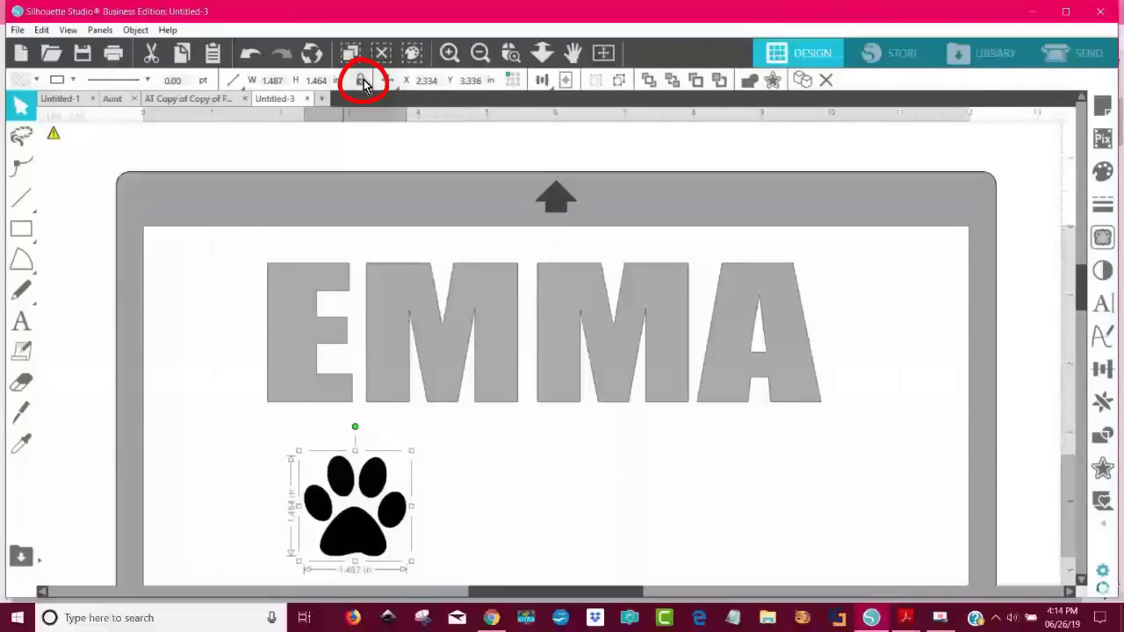
{"action": "left_click", "coordinate": [296, 88]}
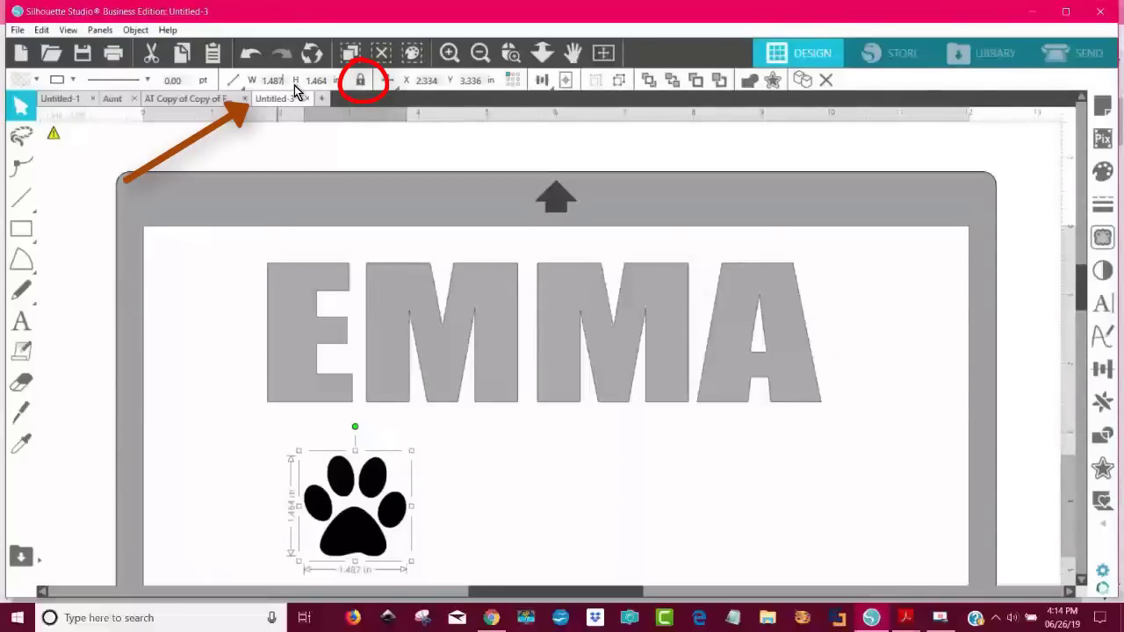
{"action": "key", "text": "BackSpace"}
{"action": "key", "text": "BackSpace"}
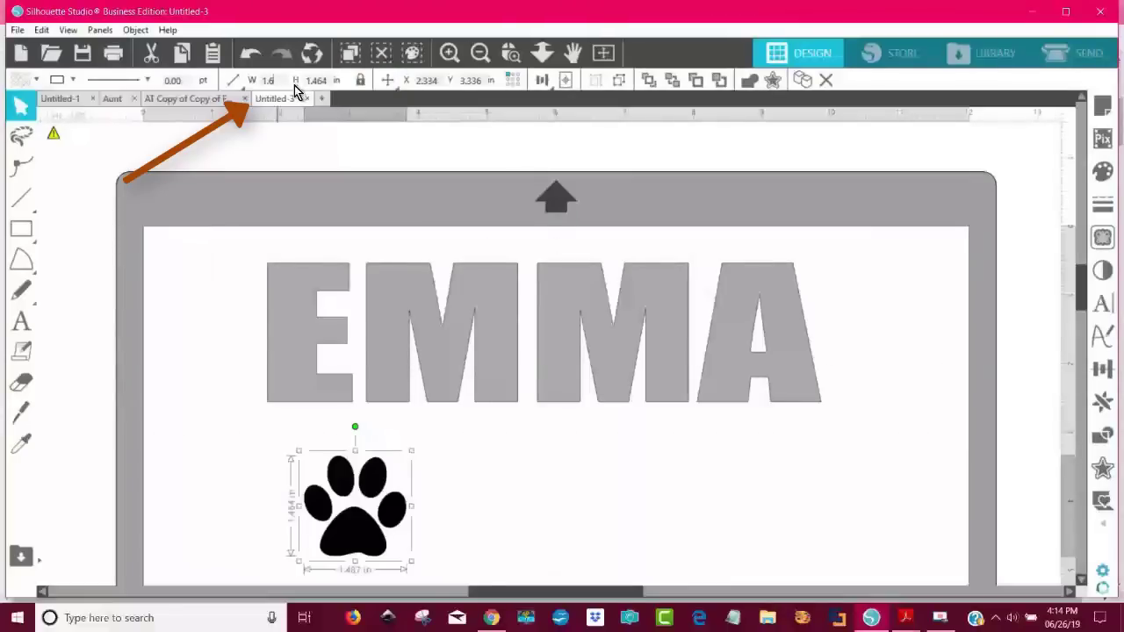
{"action": "type", "text": ".6"}
{"action": "key", "text": "Return"}
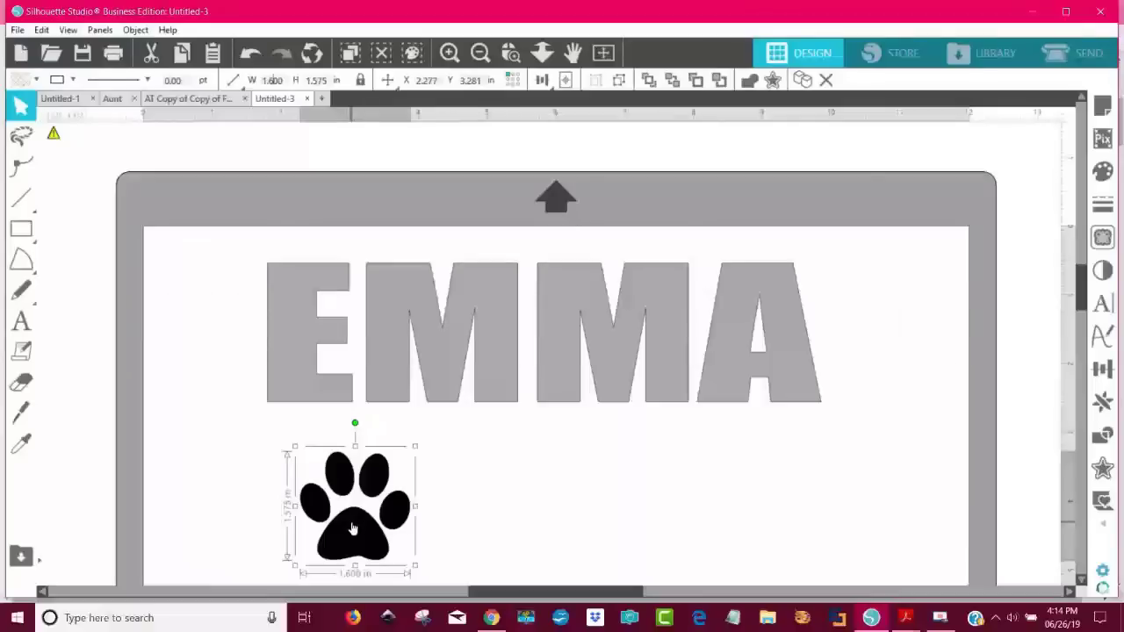
- Place the paw print just before the E and shift the EMMA text slightly to make room for it
{"action": "left_click_drag", "start_coordinate": [351, 523], "coordinate": [188, 323]}
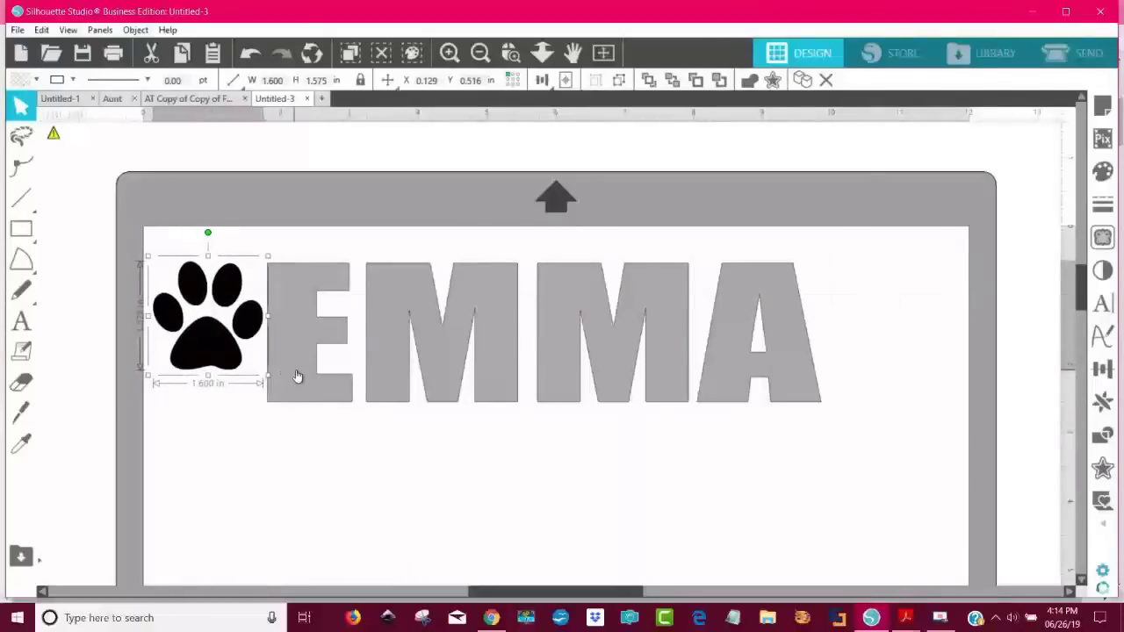
{"action": "left_click_drag", "start_coordinate": [296, 377], "coordinate": [310, 372]}
{"action": "left_click_drag", "start_coordinate": [215, 348], "coordinate": [224, 345]}
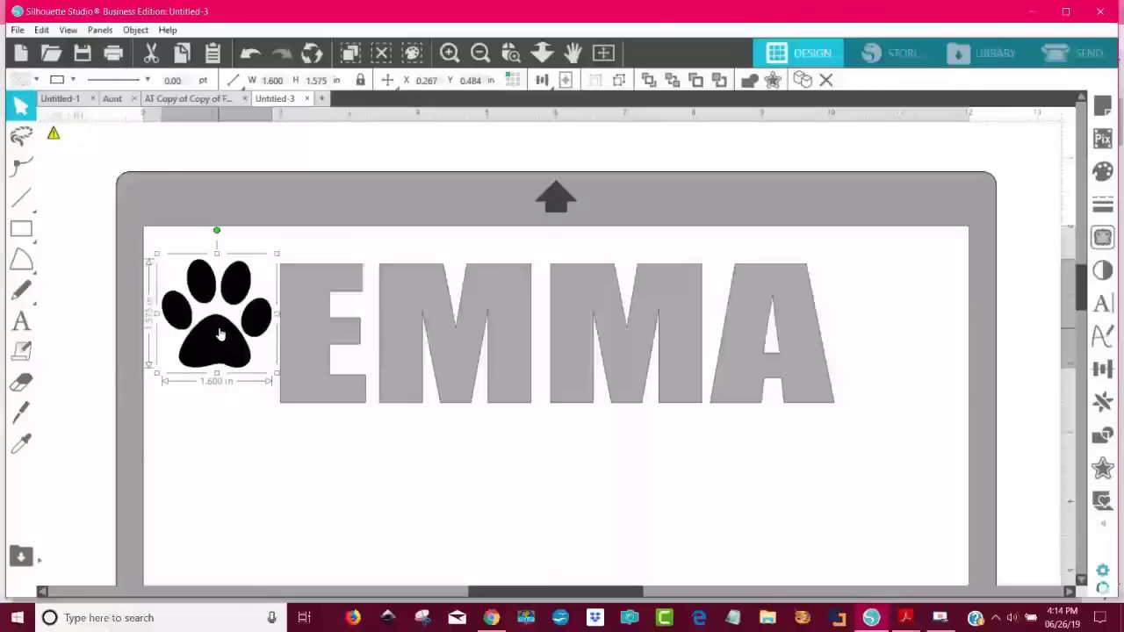
- Duplicate the small paw print and place the copy just after the final A, level with the first paw
{"action": "key", "text": "d"}
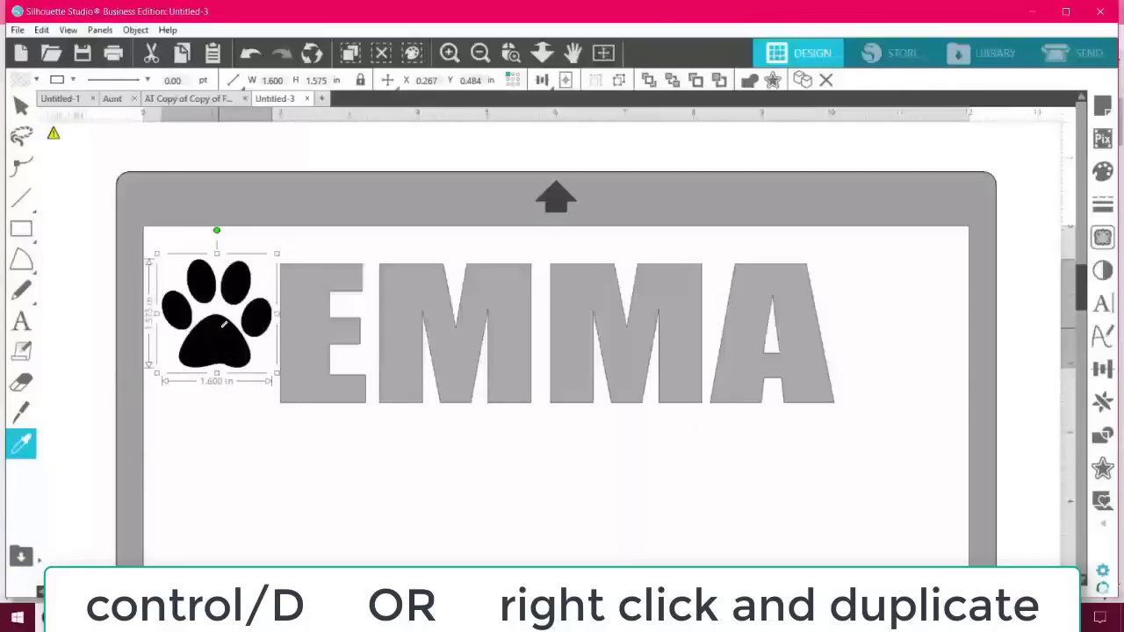
{"action": "key", "text": "ctrl+d"}
{"action": "left_click_drag", "start_coordinate": [224, 325], "coordinate": [580, 355]}
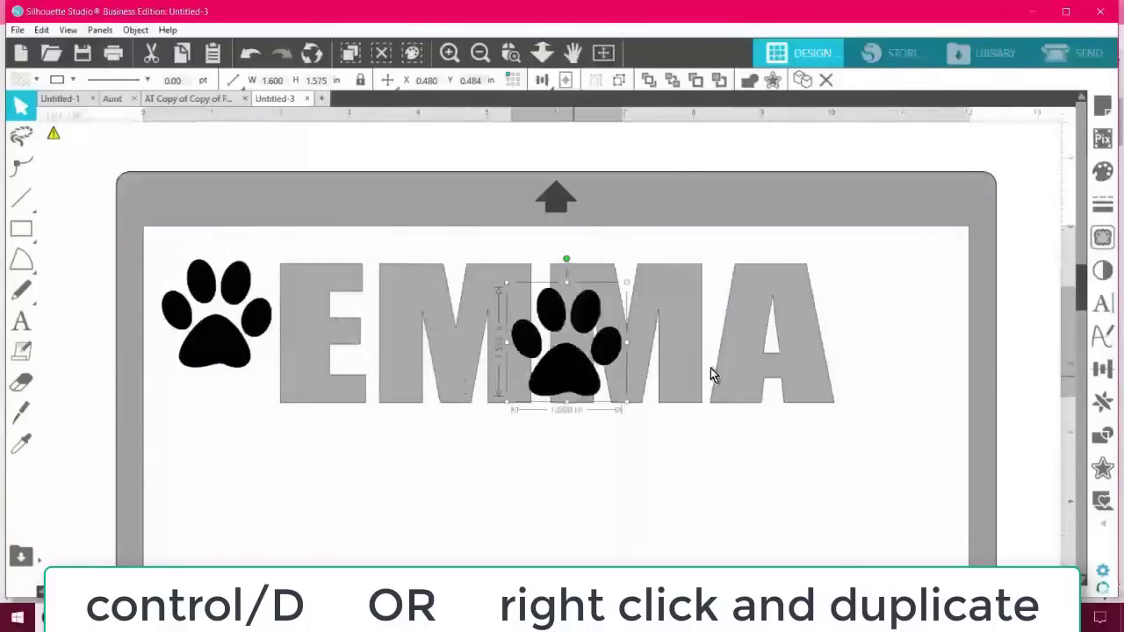
{"action": "left_click_drag", "start_coordinate": [711, 368], "coordinate": [905, 350]}
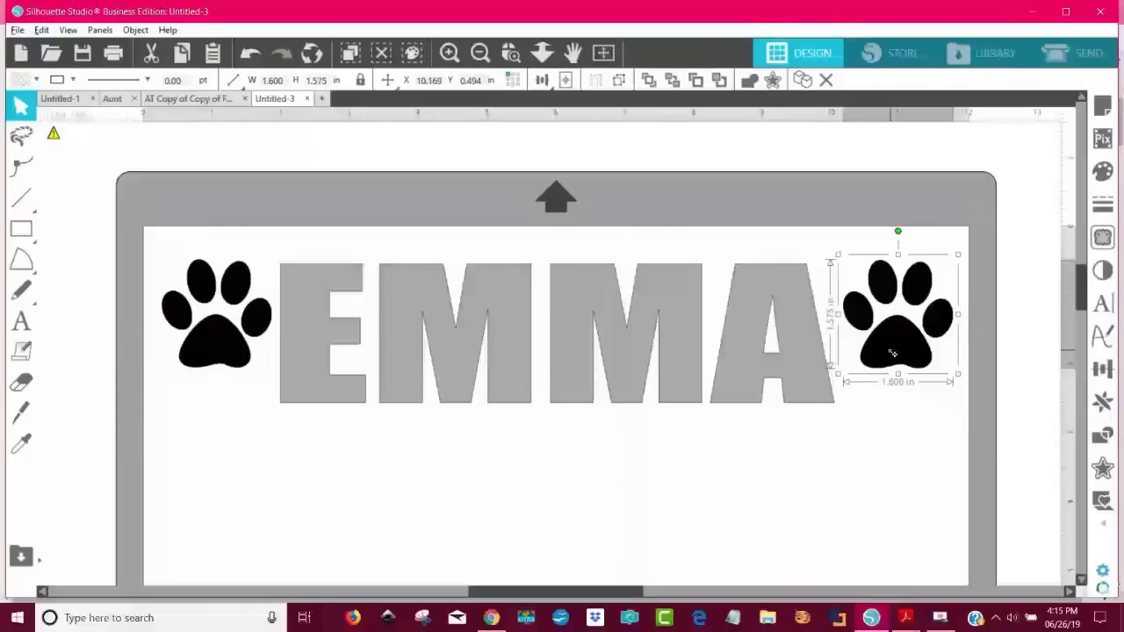
- Place another copy of the paw print centrally below the EMMA text and set its width to 3 in
{"action": "left_click_drag", "start_coordinate": [892, 353], "coordinate": [534, 527]}
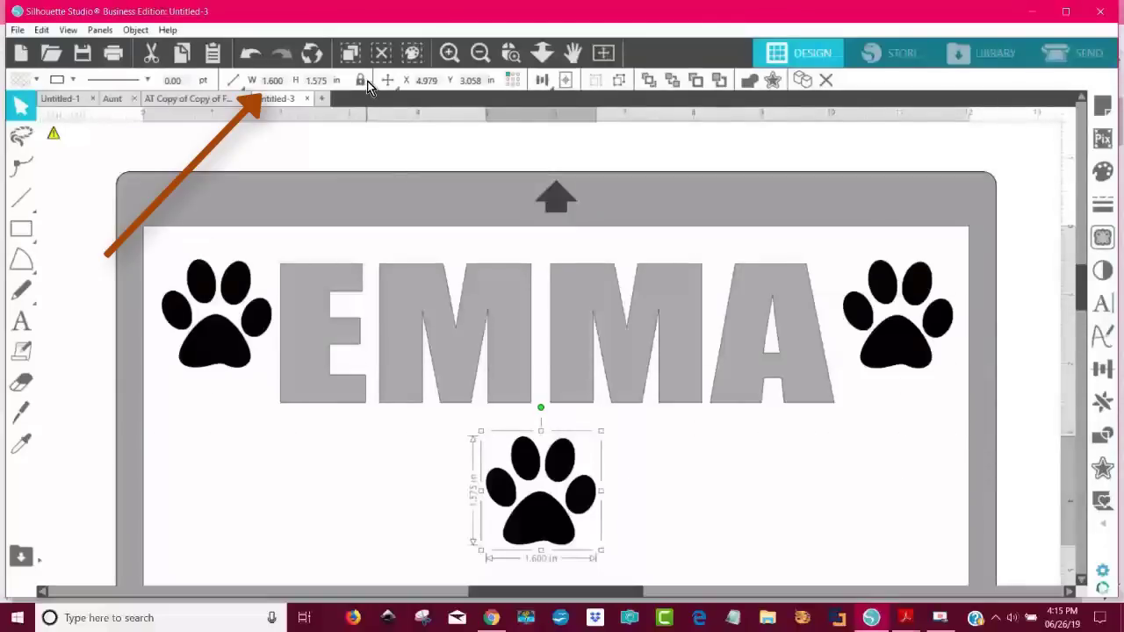
{"action": "left_click", "coordinate": [289, 82]}
{"action": "type", "text": "3"}
{"action": "key", "text": "Return"}
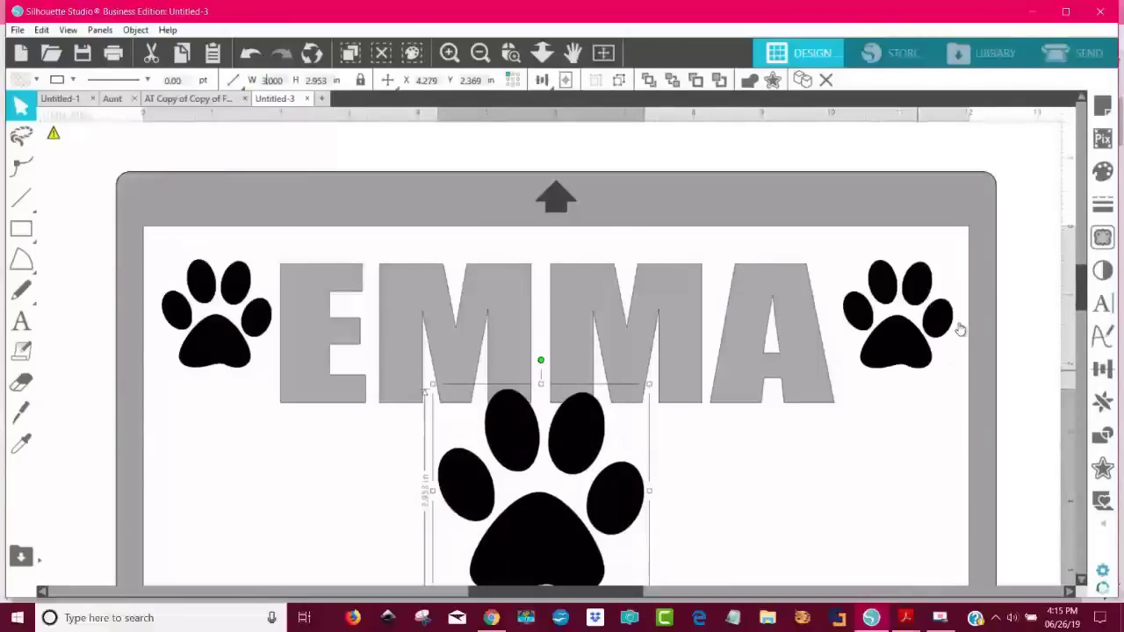
- Select the EMMA text and all three paw prints and group them into one design
{"action": "left_click", "coordinate": [1068, 282]}
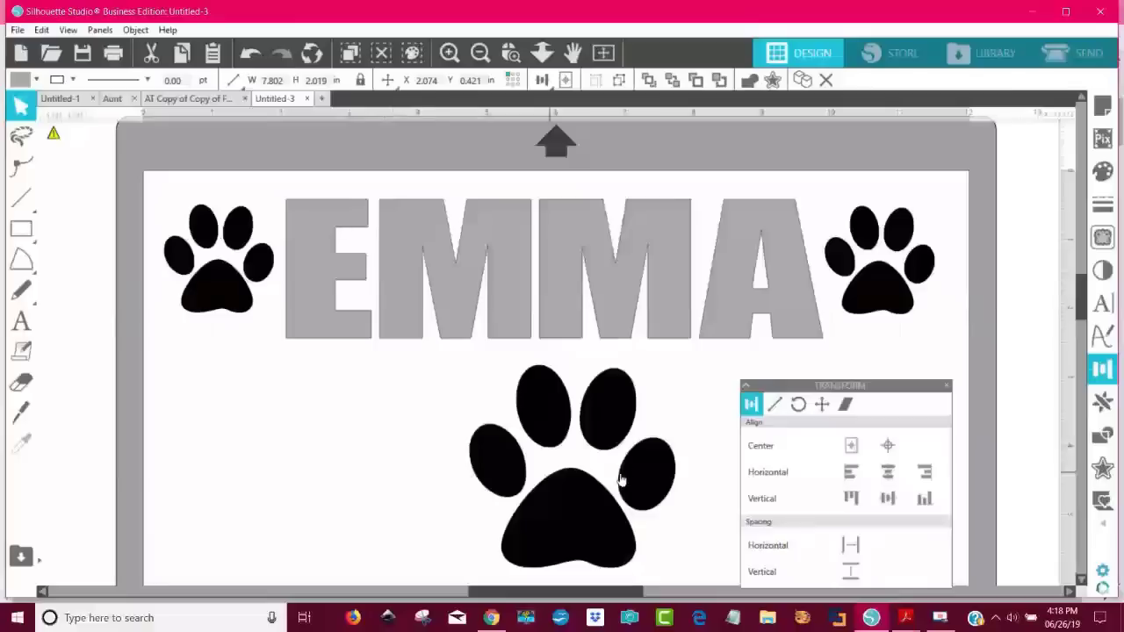
{"action": "left_click_drag", "start_coordinate": [161, 190], "coordinate": [835, 418]}
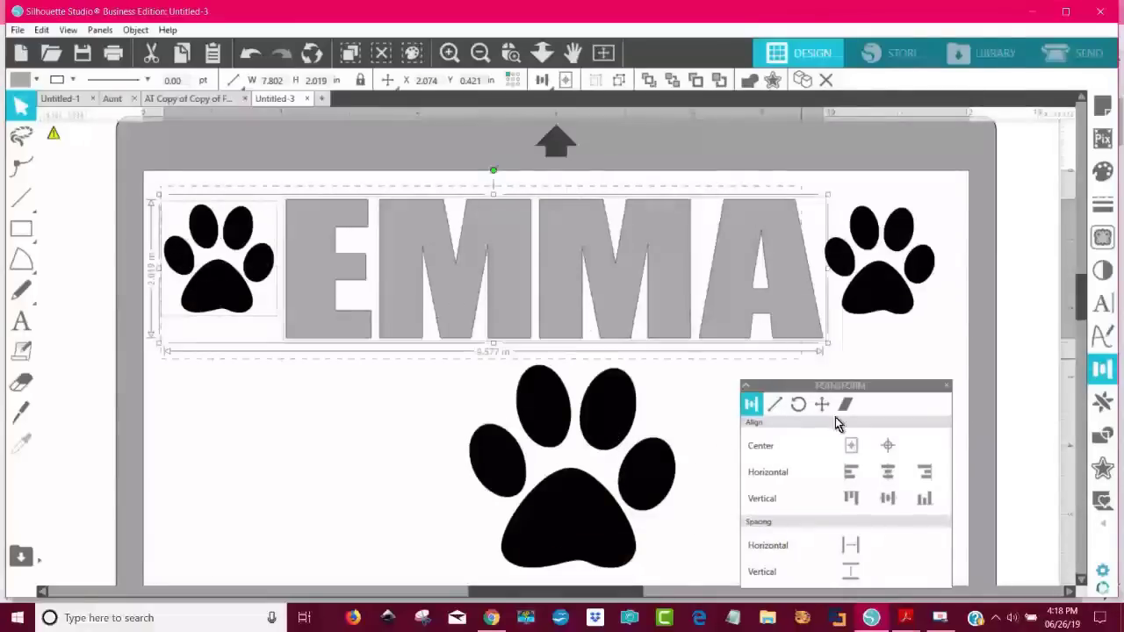
{"action": "key", "text": "ctrl+a"}
{"action": "right_click", "coordinate": [606, 483]}
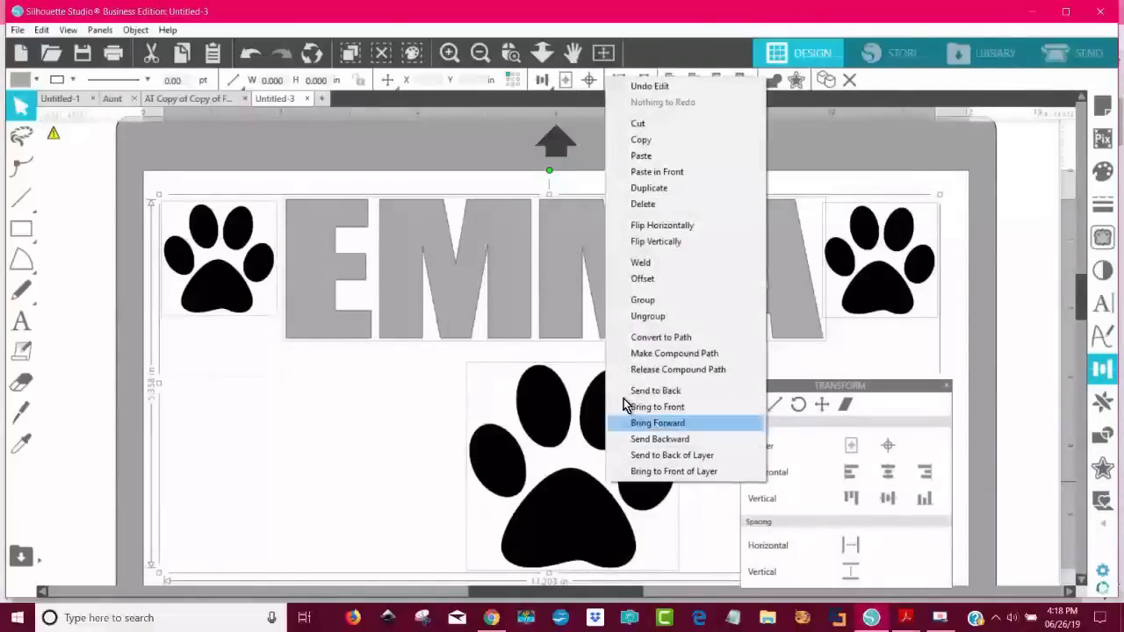
{"action": "left_click", "coordinate": [649, 300]}
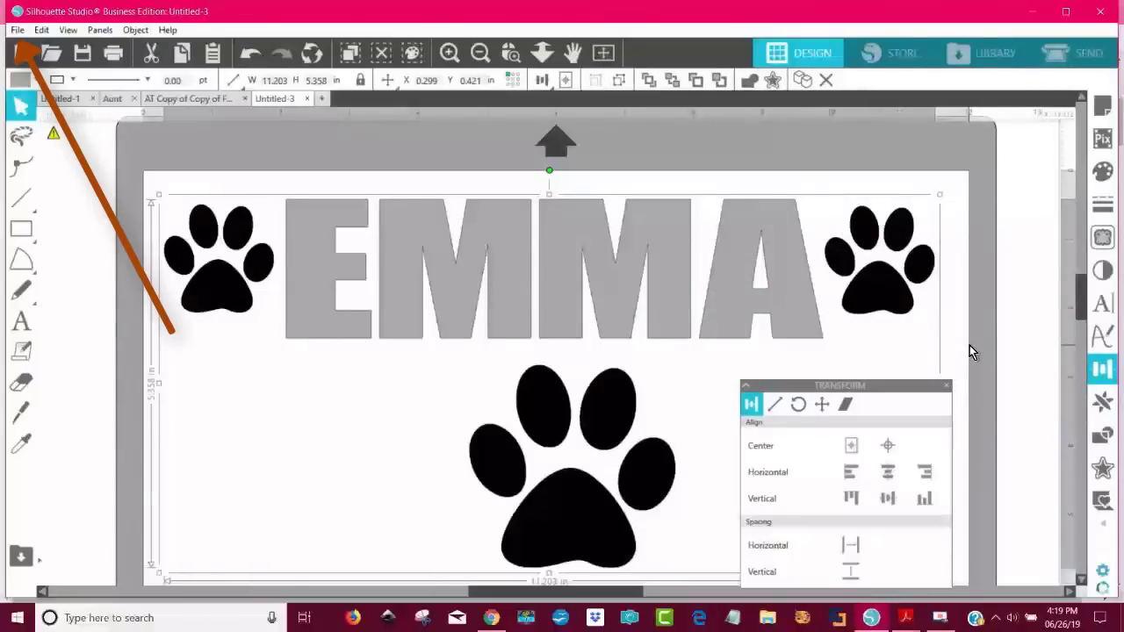
- Check the file types offered for saving the design to the hard drive, including SVG, and leave without saving
{"action": "left_click", "coordinate": [21, 32]}
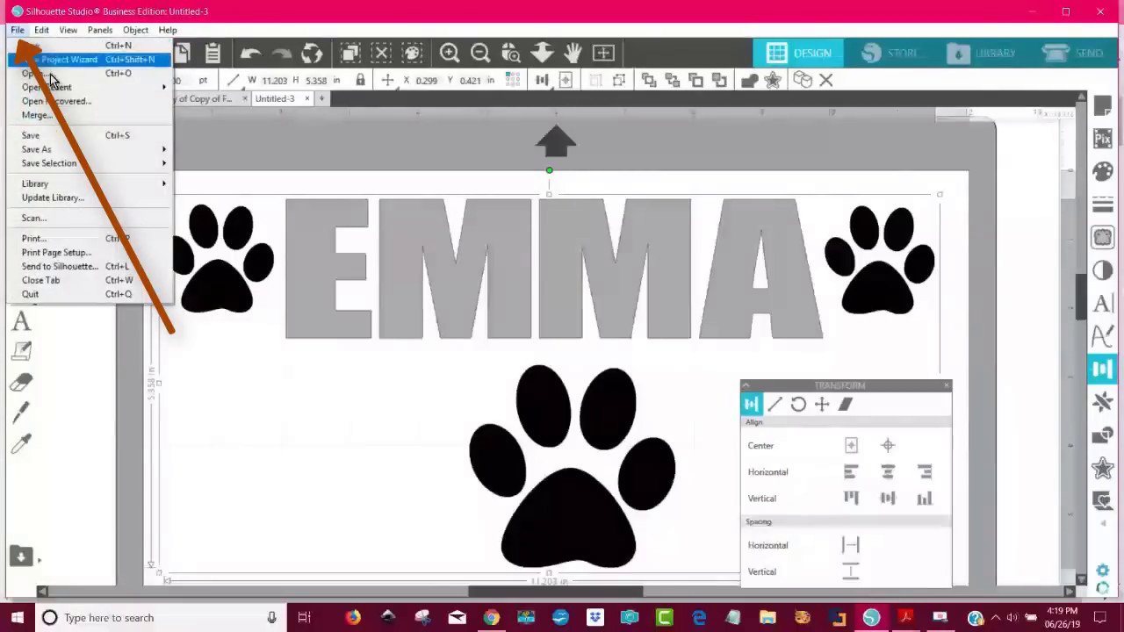
{"action": "mouse_move", "coordinate": [76, 150]}
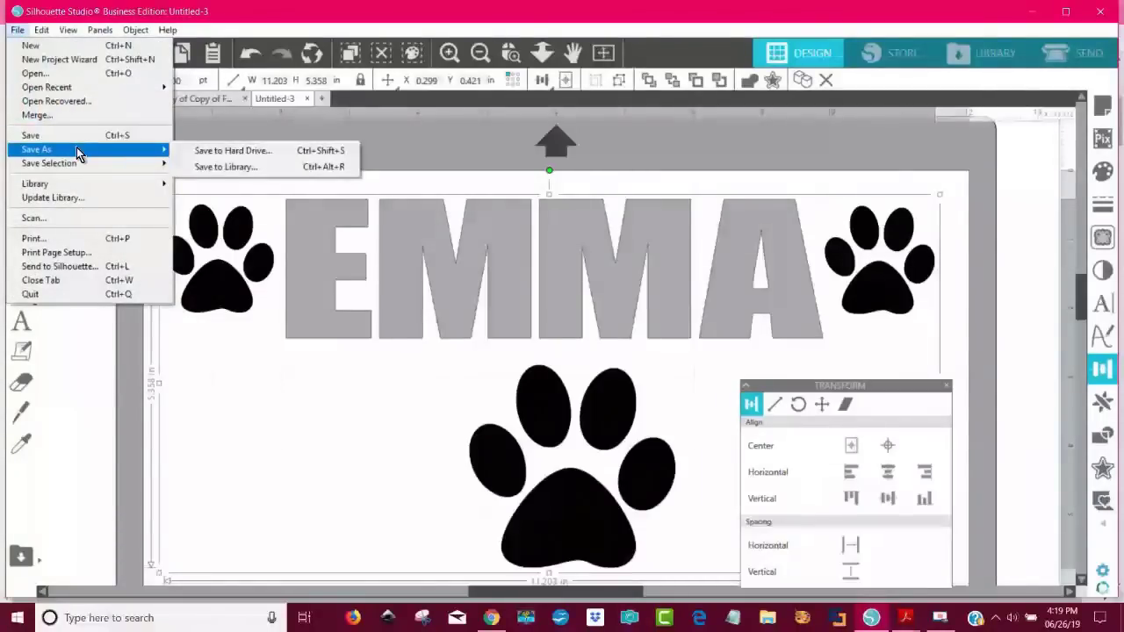
{"action": "left_click", "coordinate": [252, 158]}
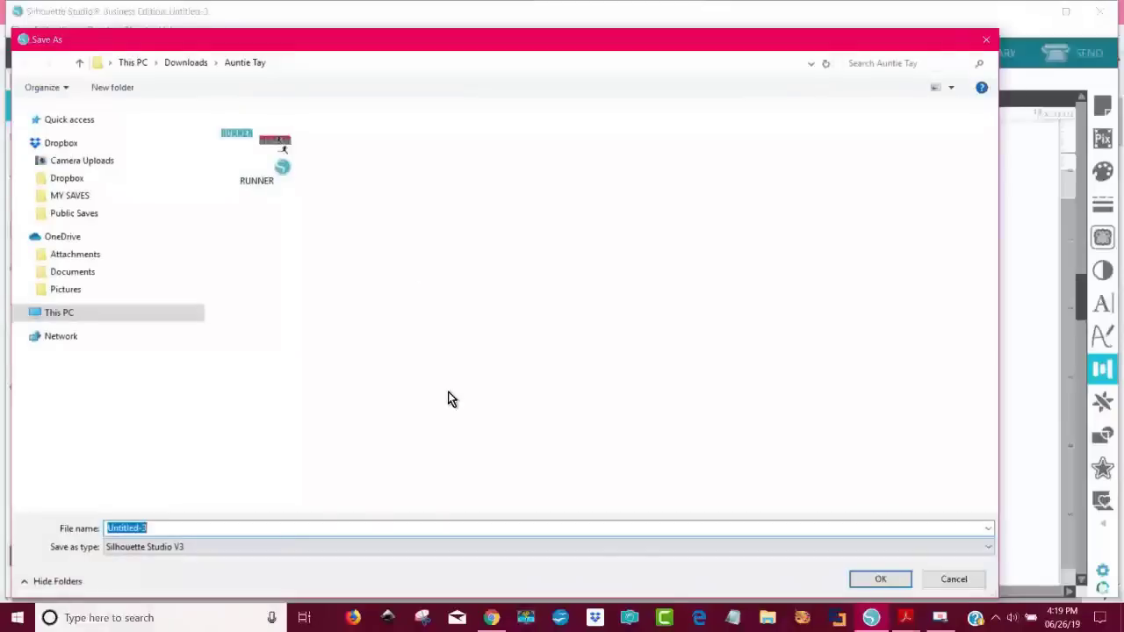
{"action": "left_click", "coordinate": [184, 547]}
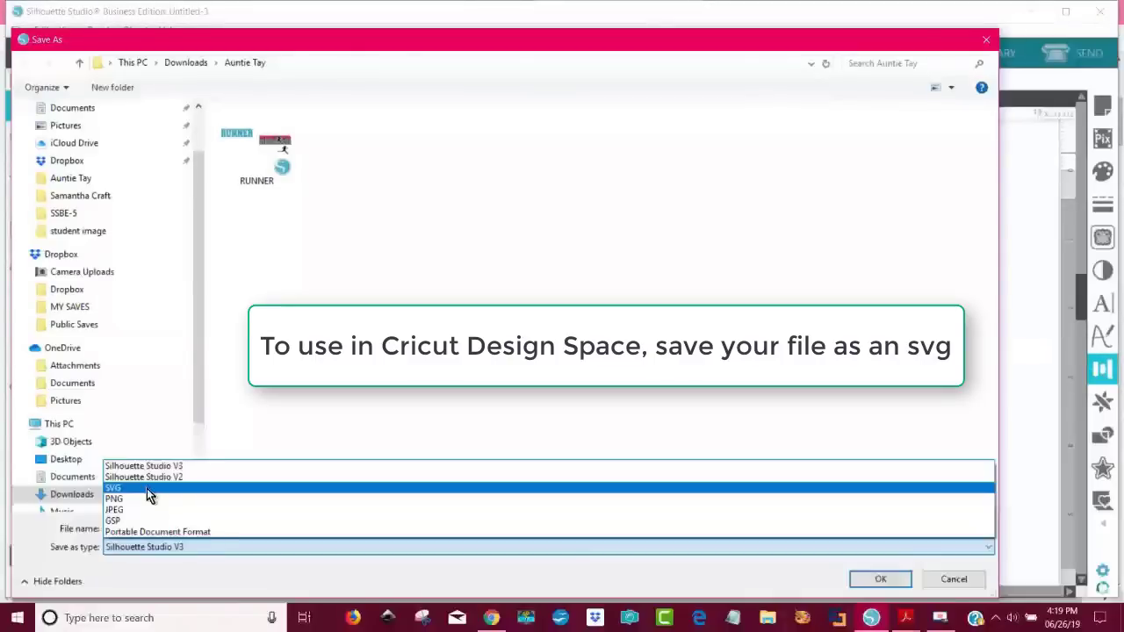
{"action": "left_click", "coordinate": [987, 38]}
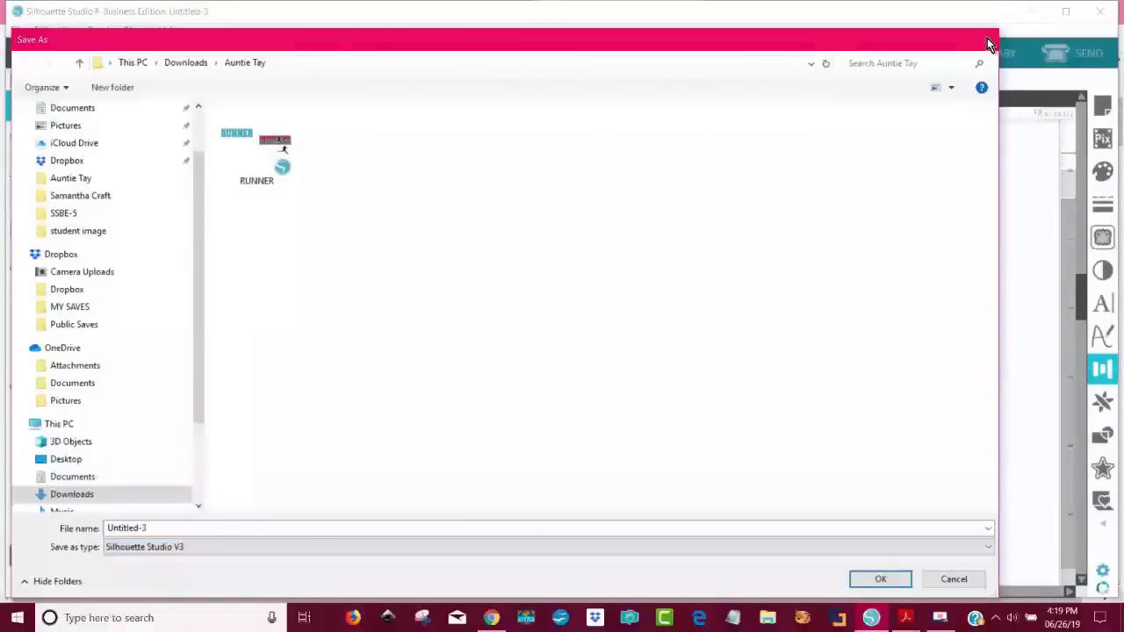
{"action": "left_click", "coordinate": [987, 38]}
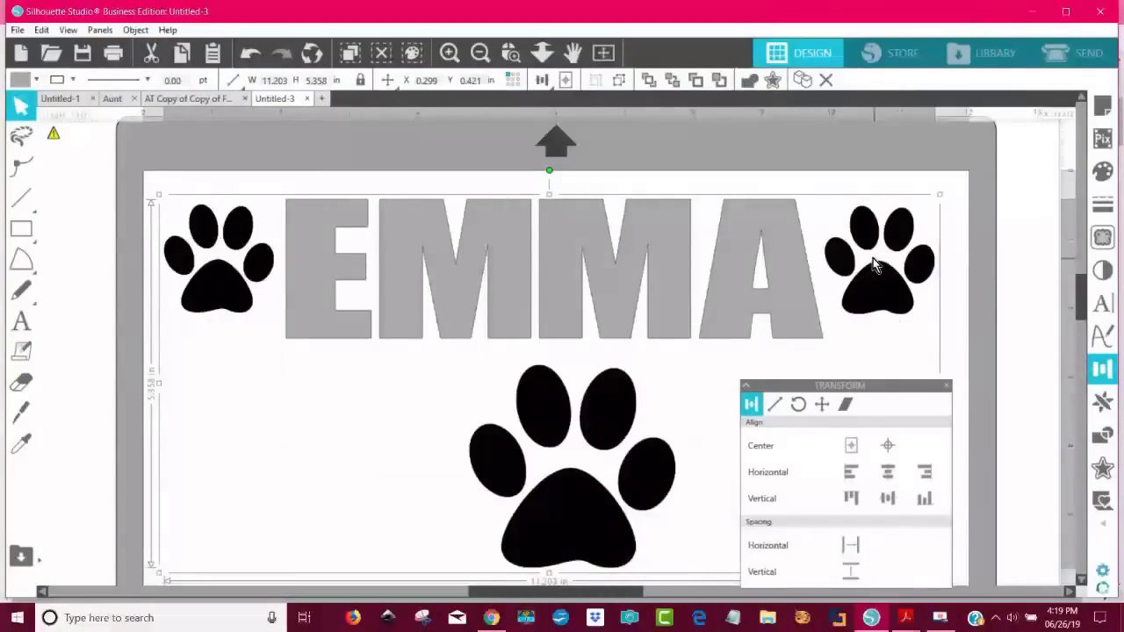
- Close the Transform options and prepare the design for sending with Cut lines, keeping the material Heat Transfer, Reflective
{"action": "left_click", "coordinate": [948, 384]}
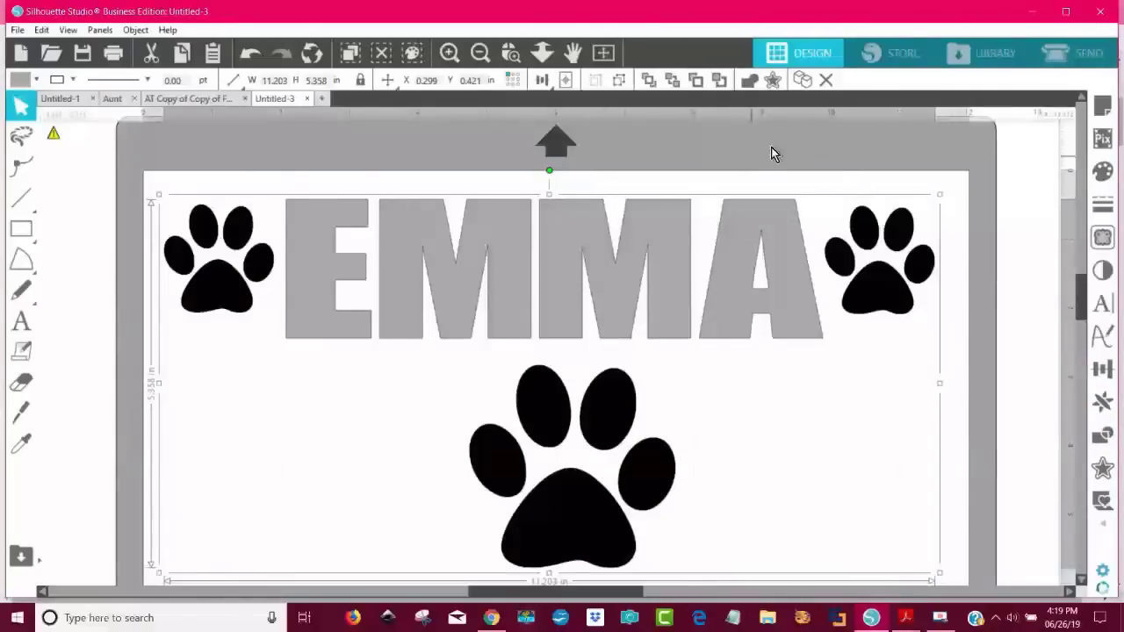
{"action": "left_click", "coordinate": [1075, 54]}
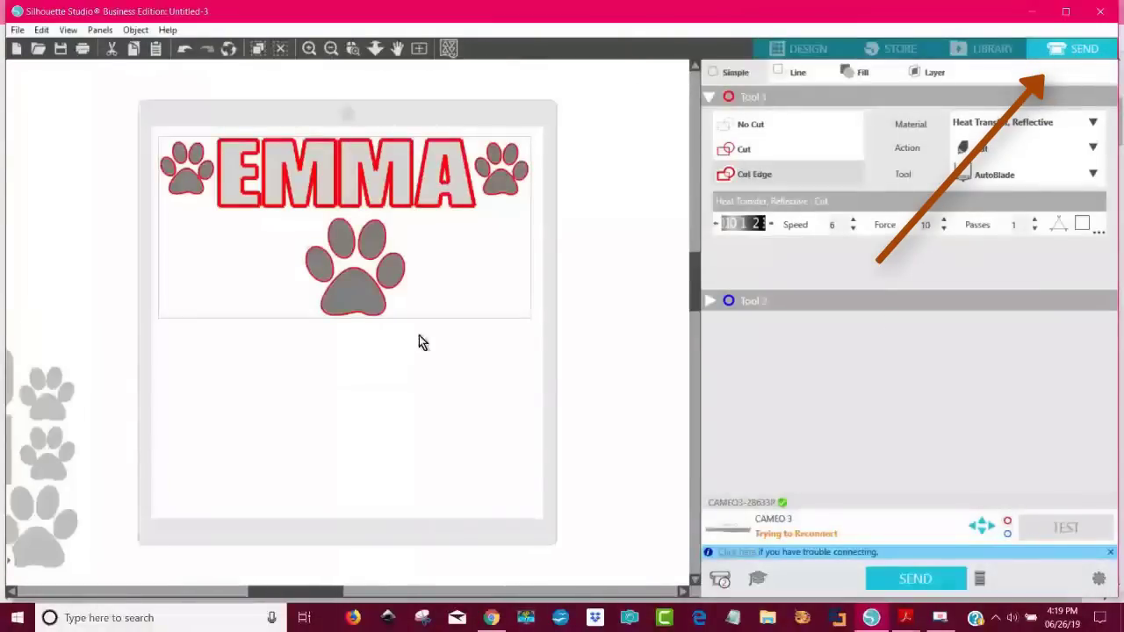
{"action": "left_click", "coordinate": [738, 151]}
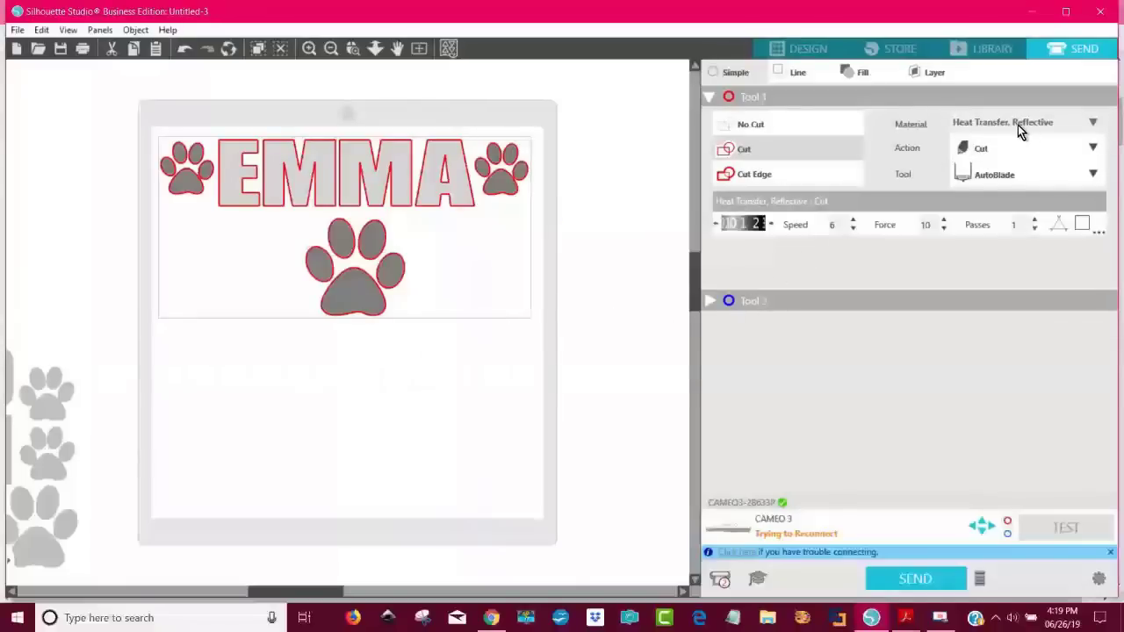
{"action": "left_click", "coordinate": [1045, 128]}
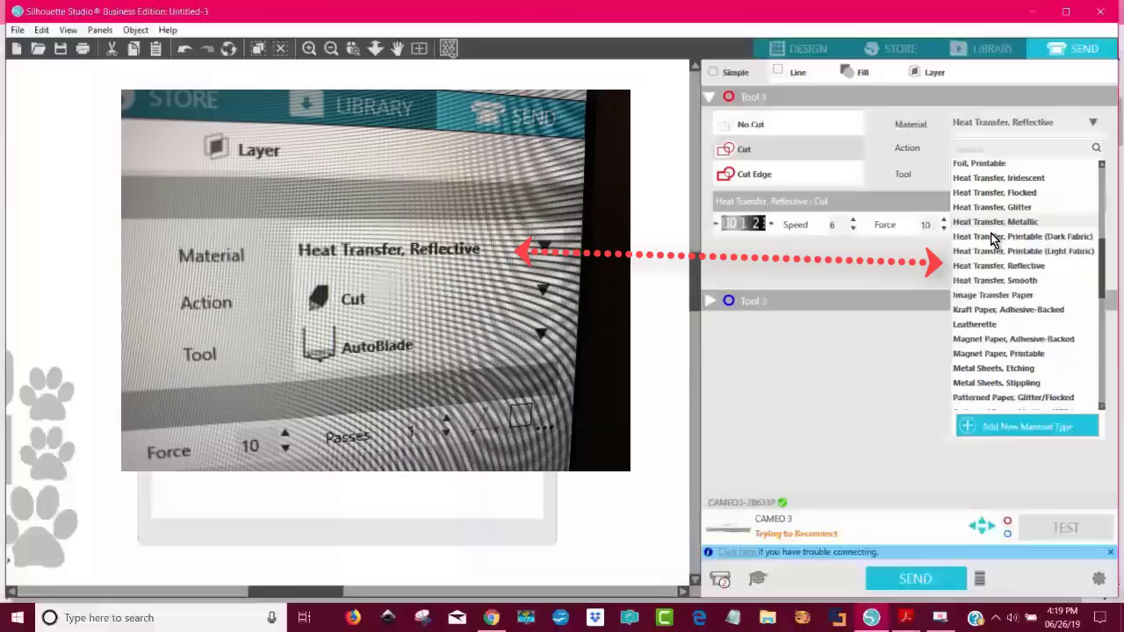
{"action": "left_click", "coordinate": [670, 202]}
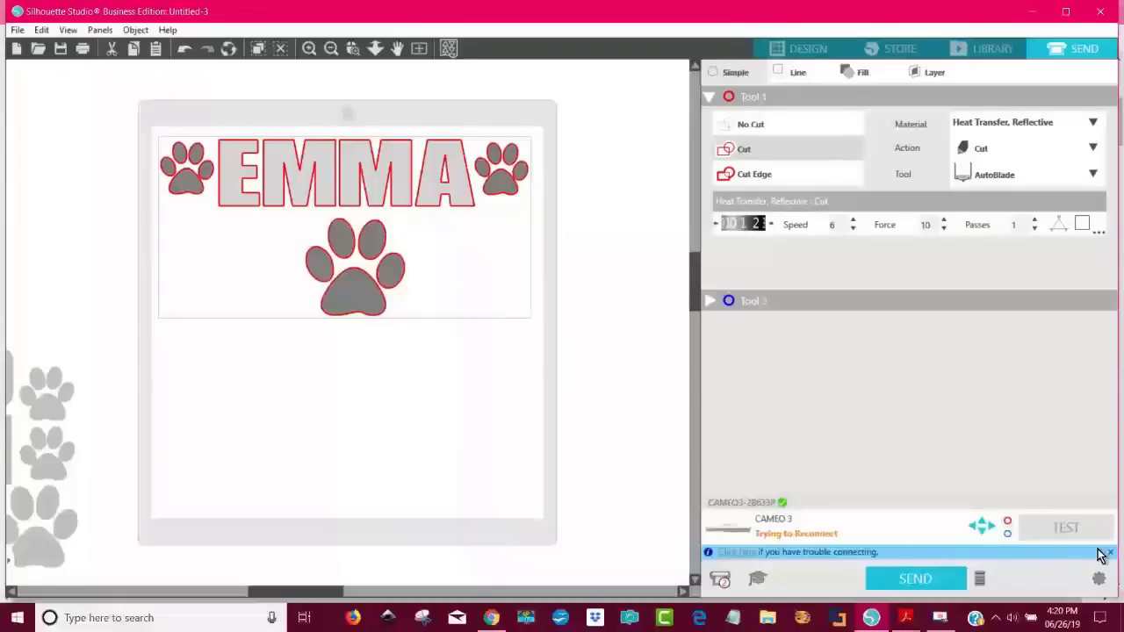
- Move the grouped design slightly down on the cutting mat and ungroup it
{"action": "left_click", "coordinate": [354, 379]}
{"action": "left_click_drag", "start_coordinate": [195, 173], "coordinate": [197, 186]}
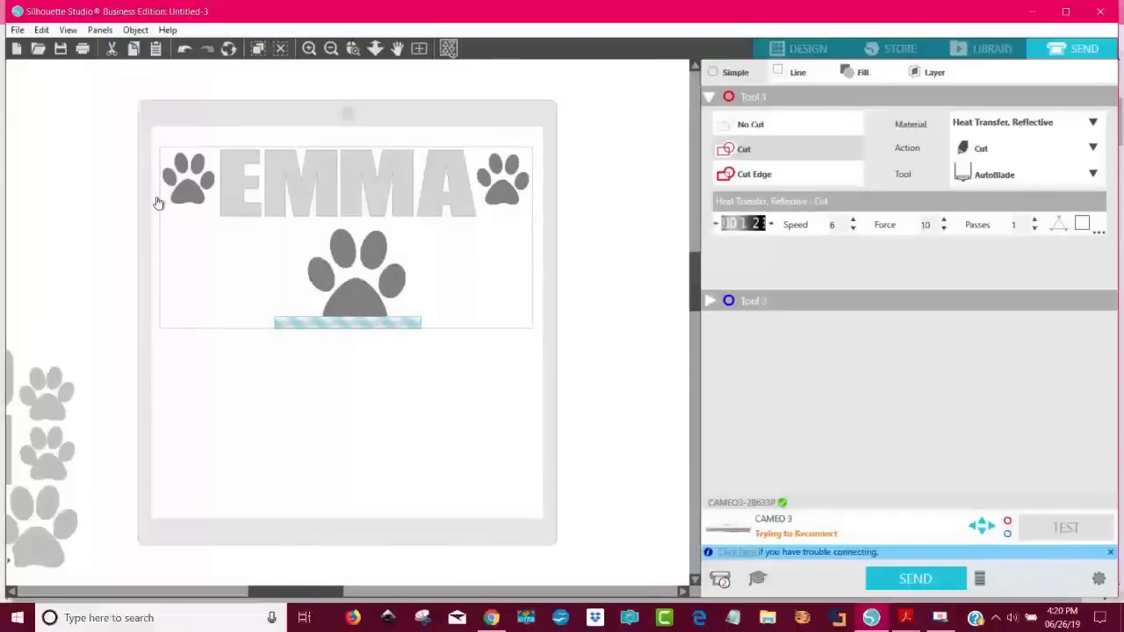
{"action": "right_click", "coordinate": [199, 188]}
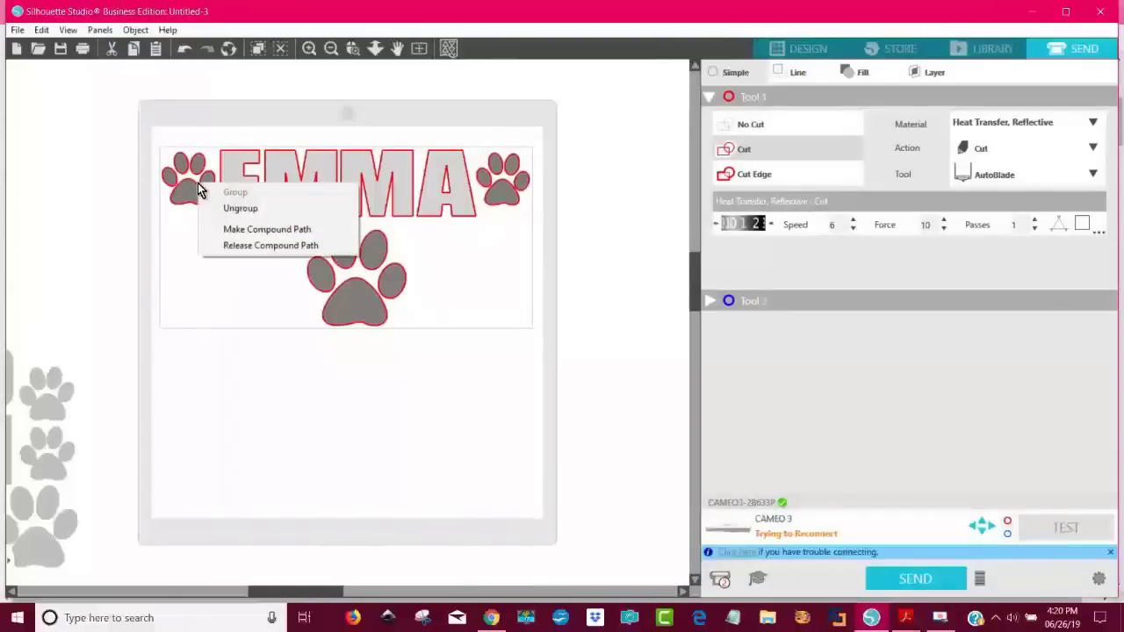
{"action": "left_click", "coordinate": [244, 211]}
- Move the EMMA text, the paw after the A and the large paw together slightly up on the mat
{"action": "left_click", "coordinate": [384, 416]}
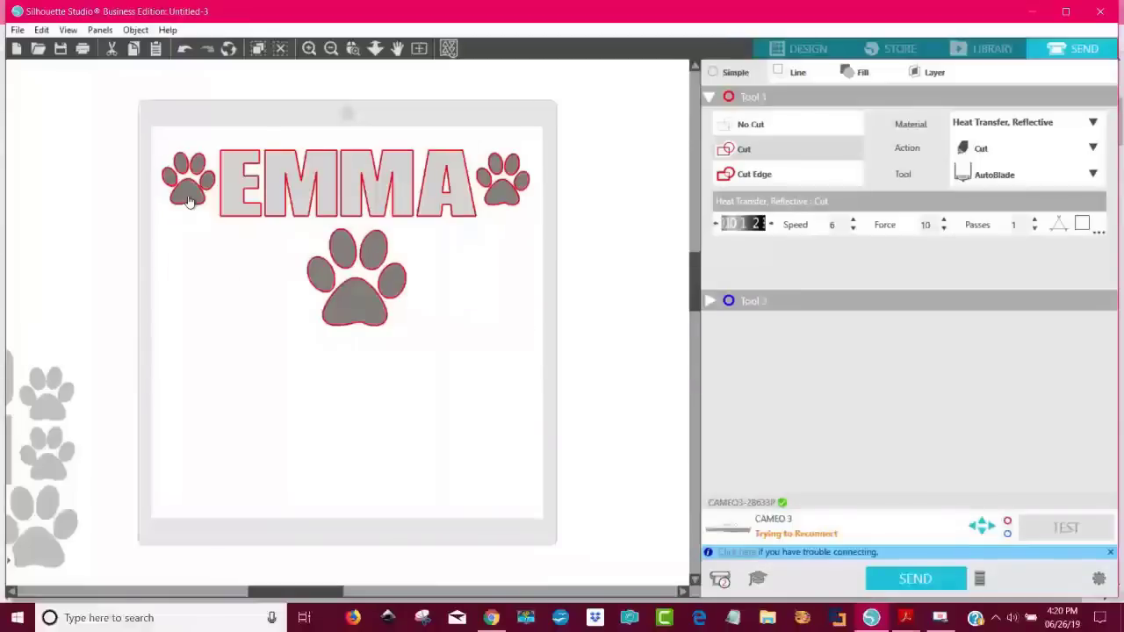
{"action": "left_click_drag", "start_coordinate": [484, 331], "coordinate": [323, 145]}
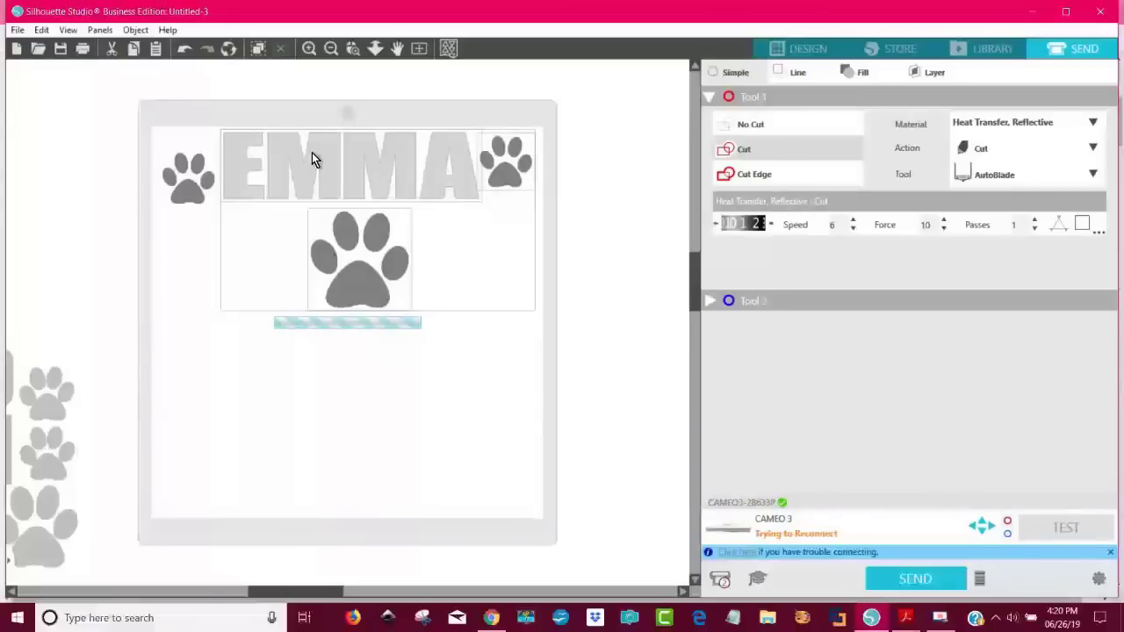
{"action": "left_click", "coordinate": [278, 422]}
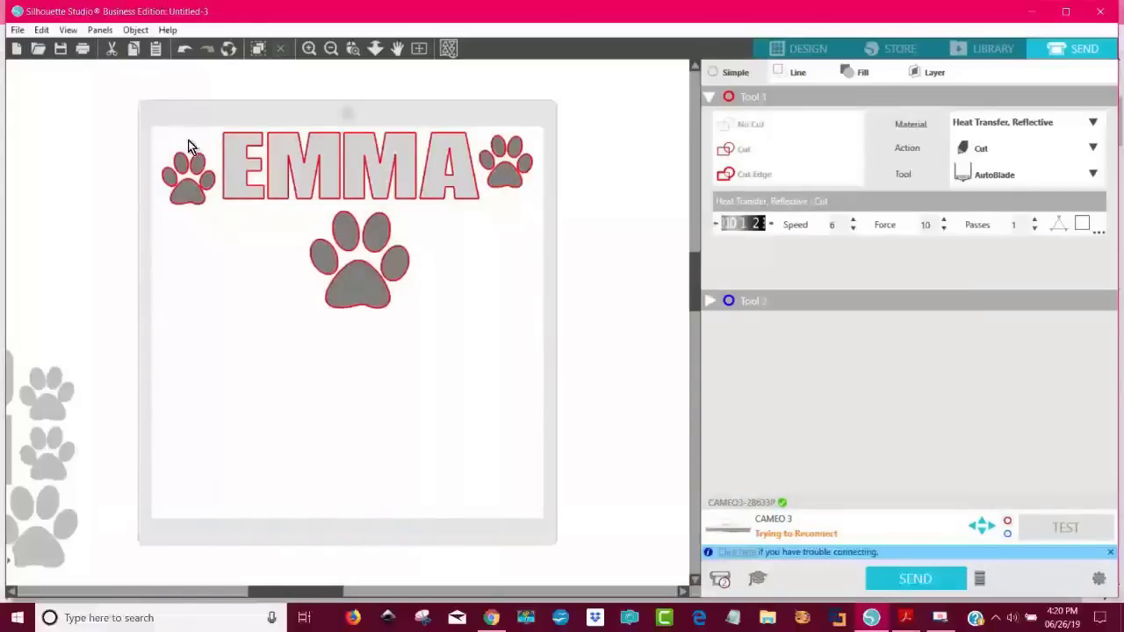